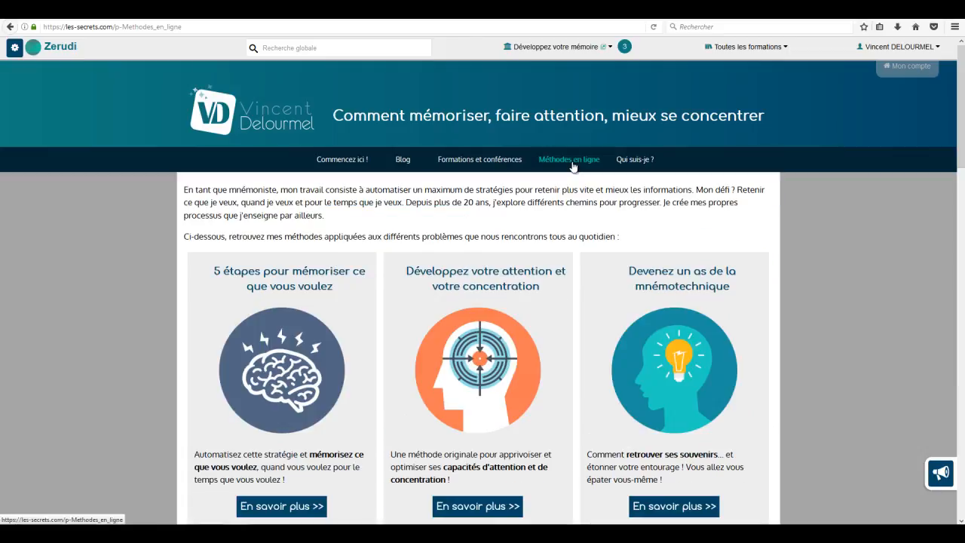
Look over the course cards on the public "Méthodes en ligne" page.
scroll(121, 299, down, 3)
scroll(119, 298, down, 8)
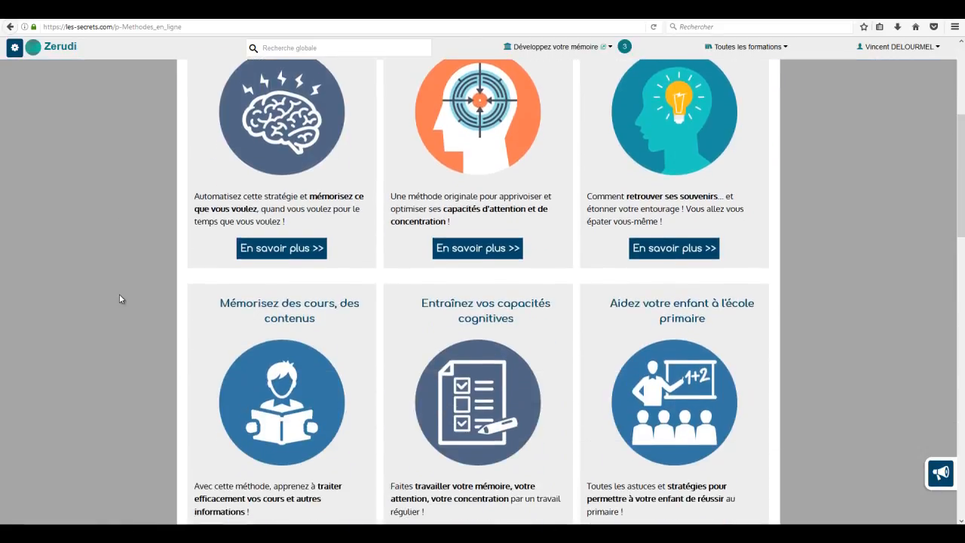
scroll(119, 298, down, 2)
scroll(119, 298, up, 8)
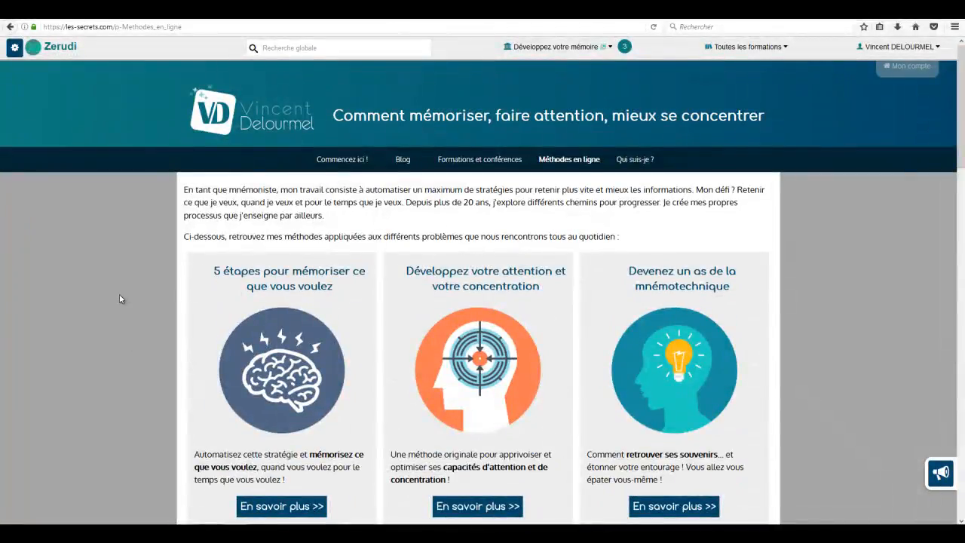
Add the automatic page "Nos formations" to the end of the site's main menu in the page management module.
click(14, 47)
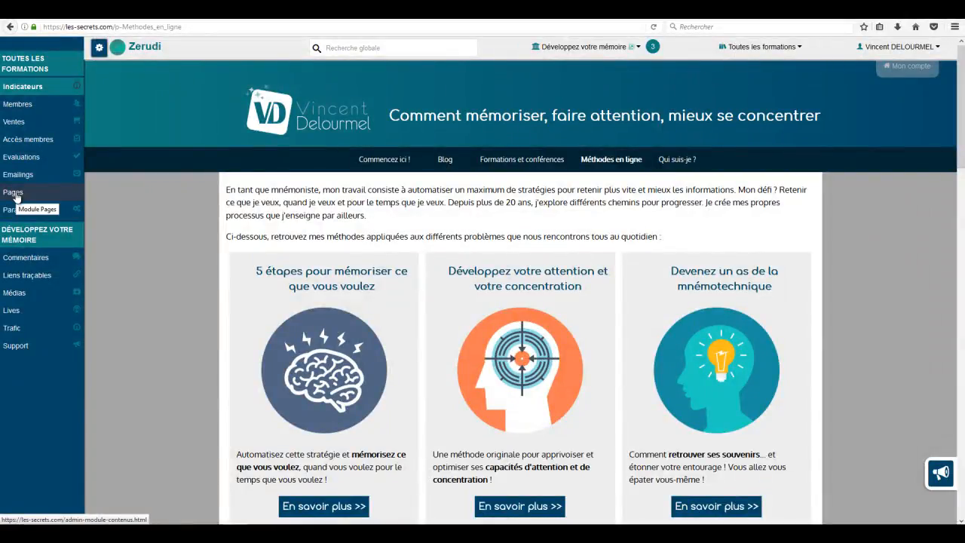
click(14, 194)
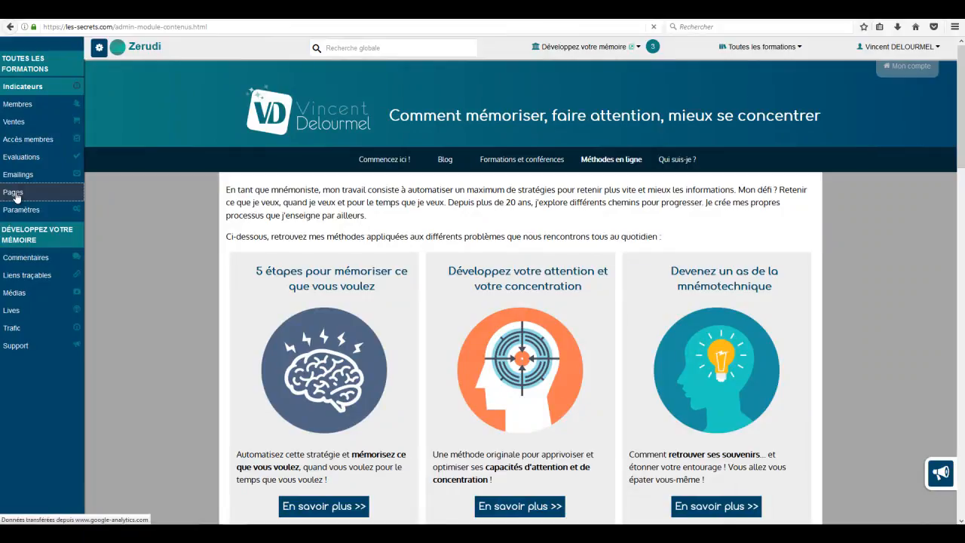
scroll(181, 331, down, 2)
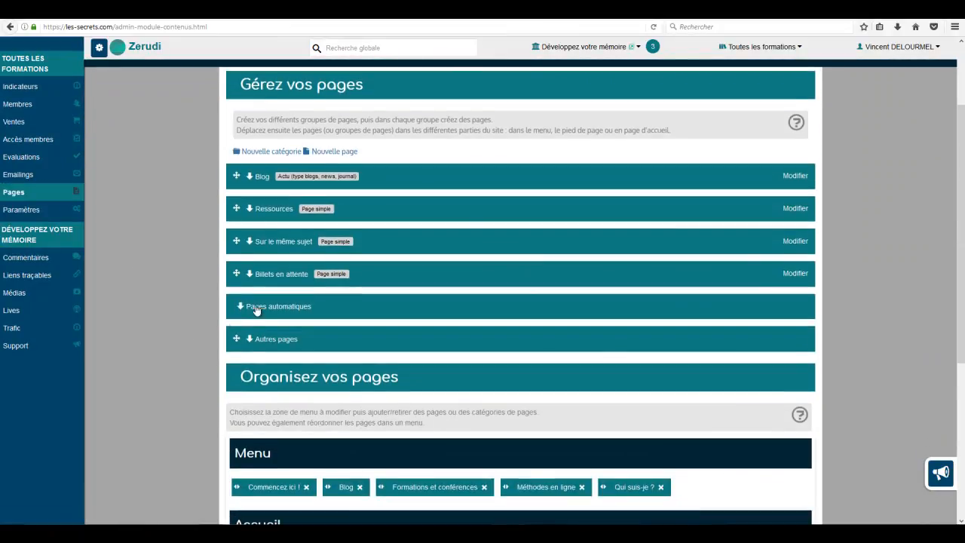
click(244, 314)
scroll(192, 337, down, 2)
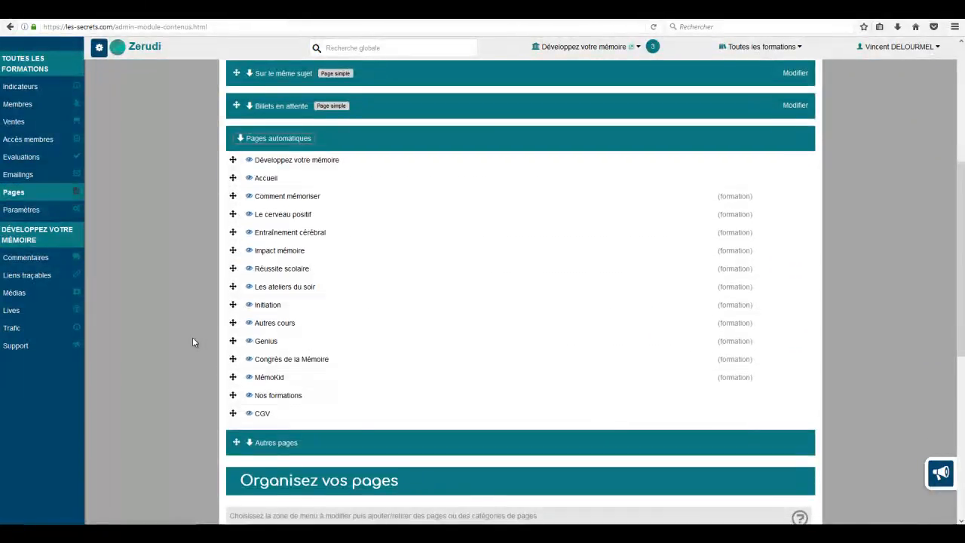
scroll(193, 337, down, 1)
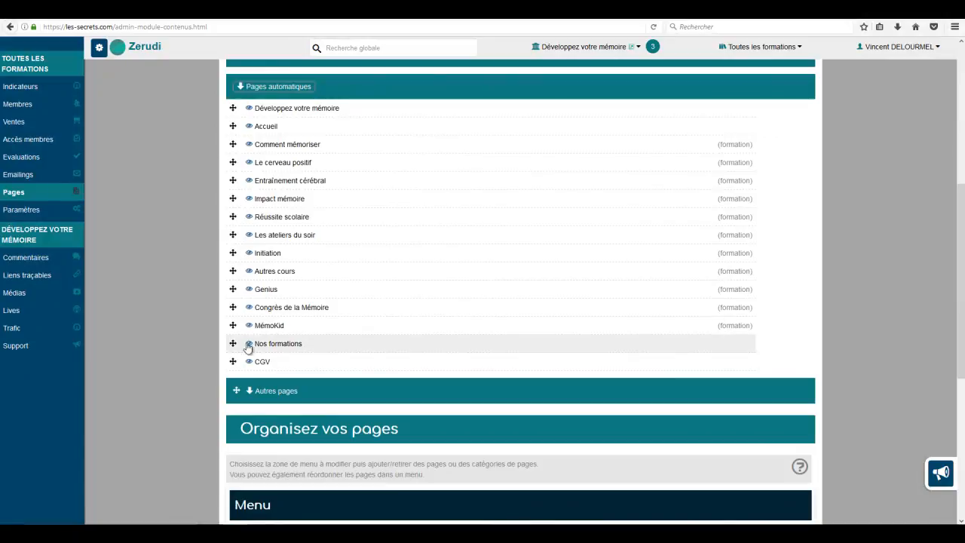
scroll(199, 342, down, 3)
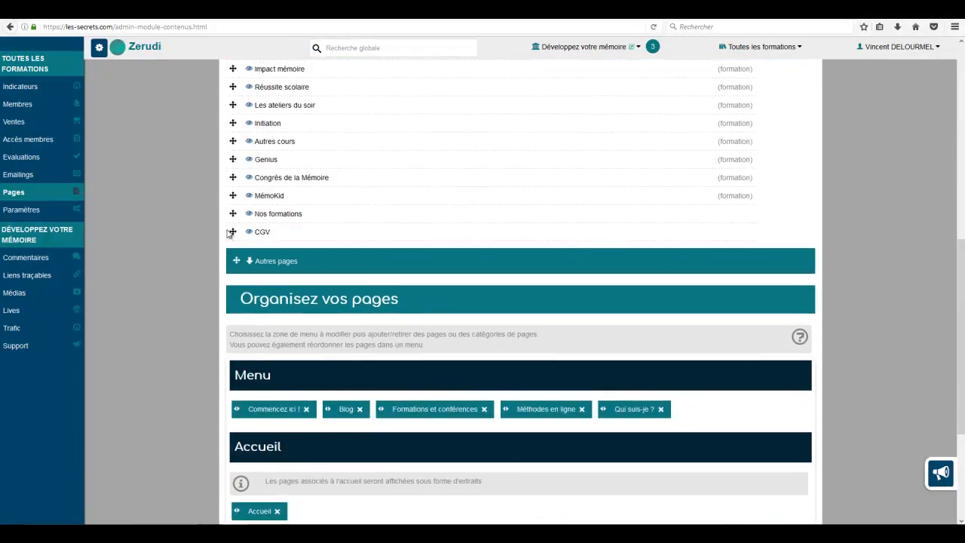
drag(233, 213, 707, 408)
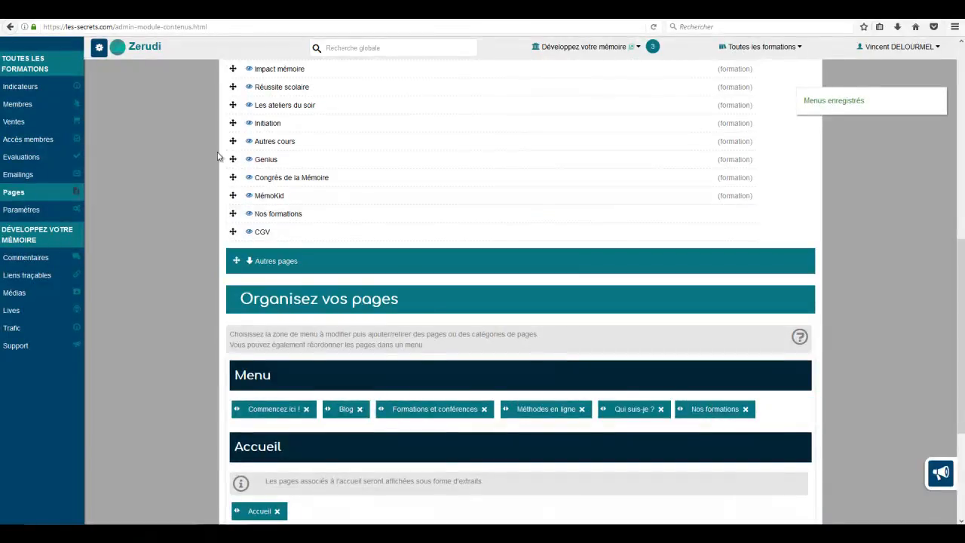
View the "Nos formations" page from the site's home page and look through its course blocks.
scroll(168, 145, up, 6)
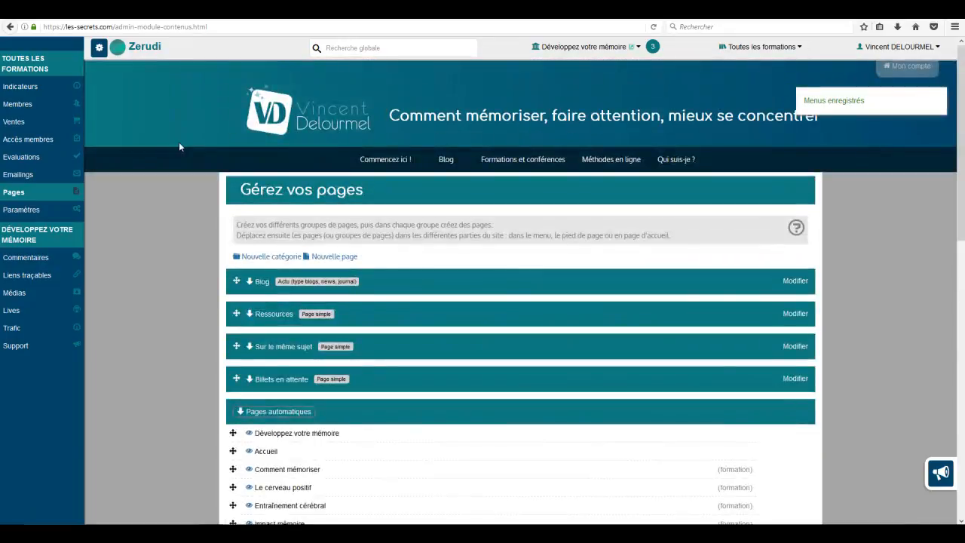
click(280, 117)
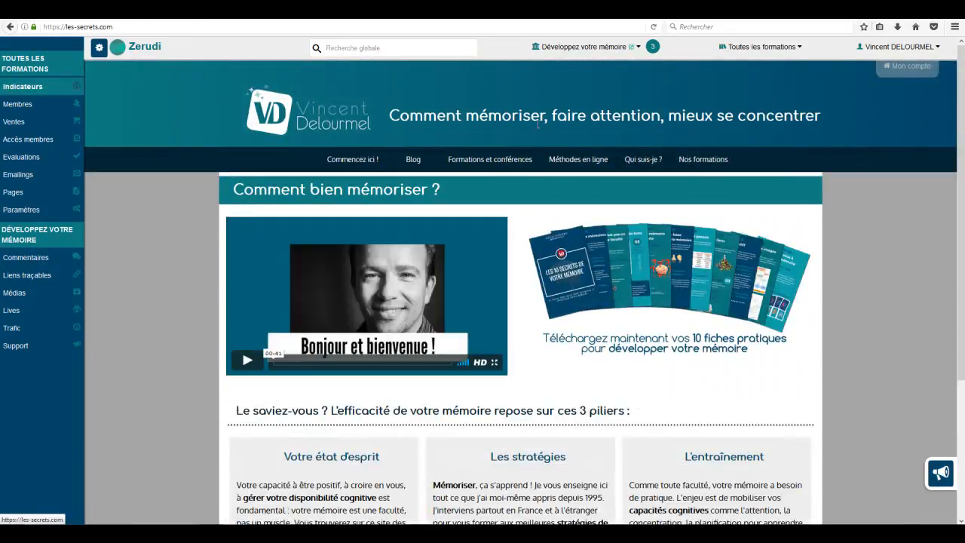
click(706, 161)
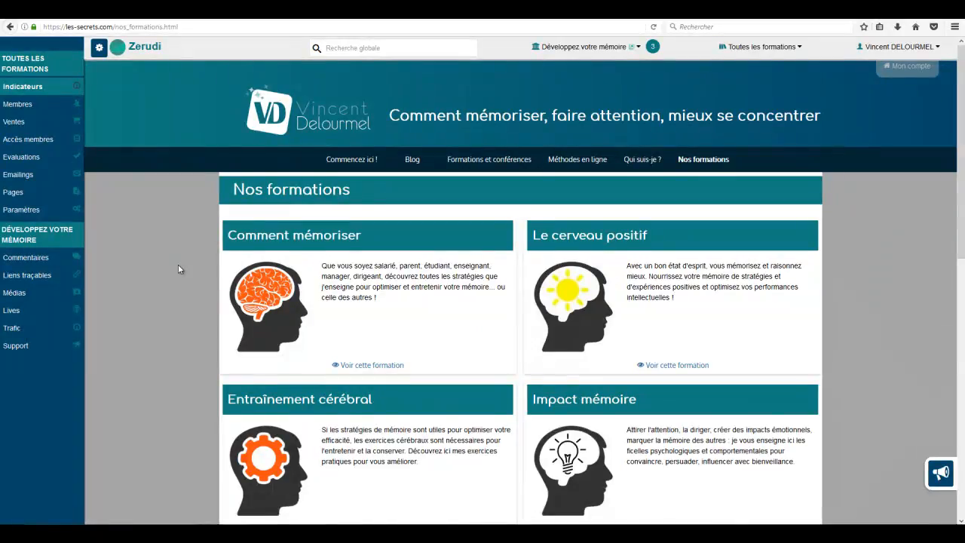
scroll(178, 269, down, 5)
scroll(178, 269, down, 9)
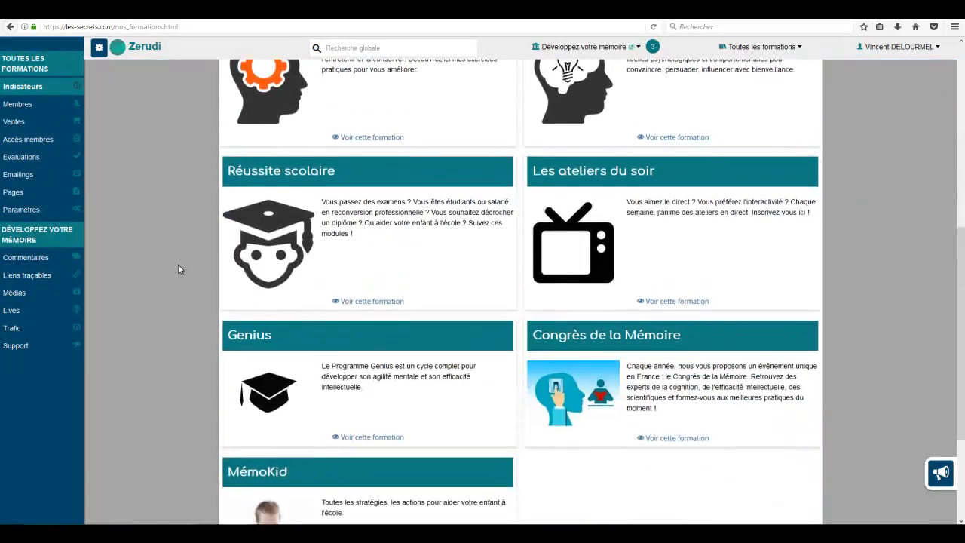
scroll(179, 267, up, 15)
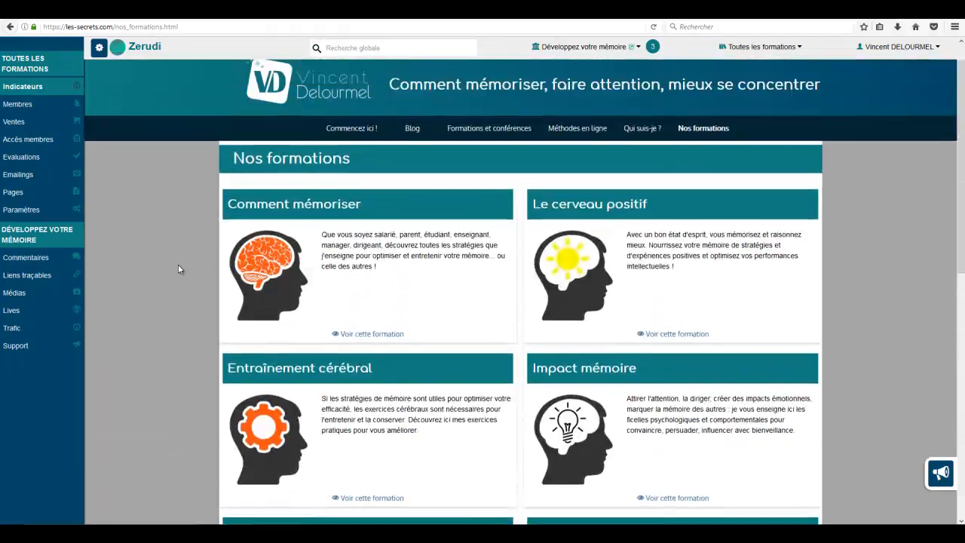
Check the administration's list of all courses and review the blocks on the "Nos formations" page again.
click(775, 48)
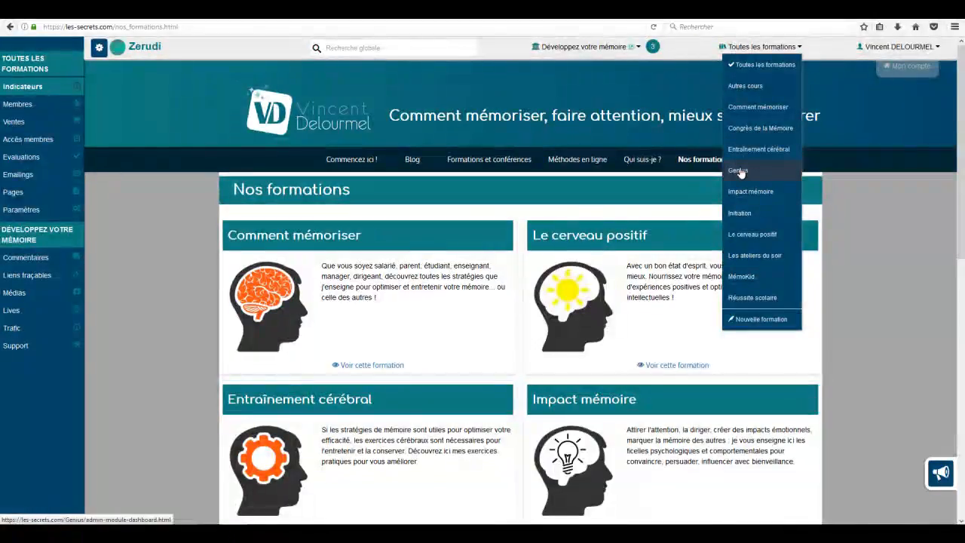
click(195, 216)
scroll(164, 243, down, 5)
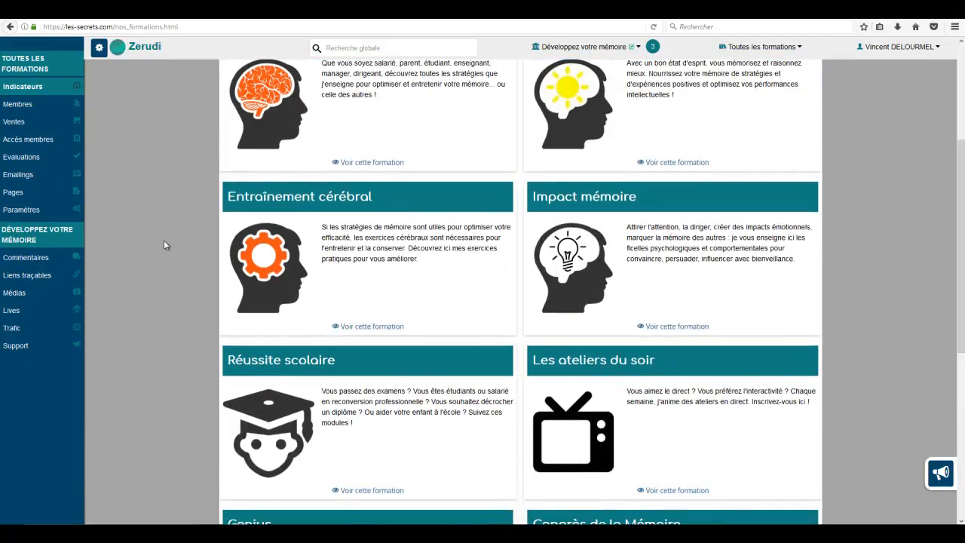
scroll(164, 241, down, 3)
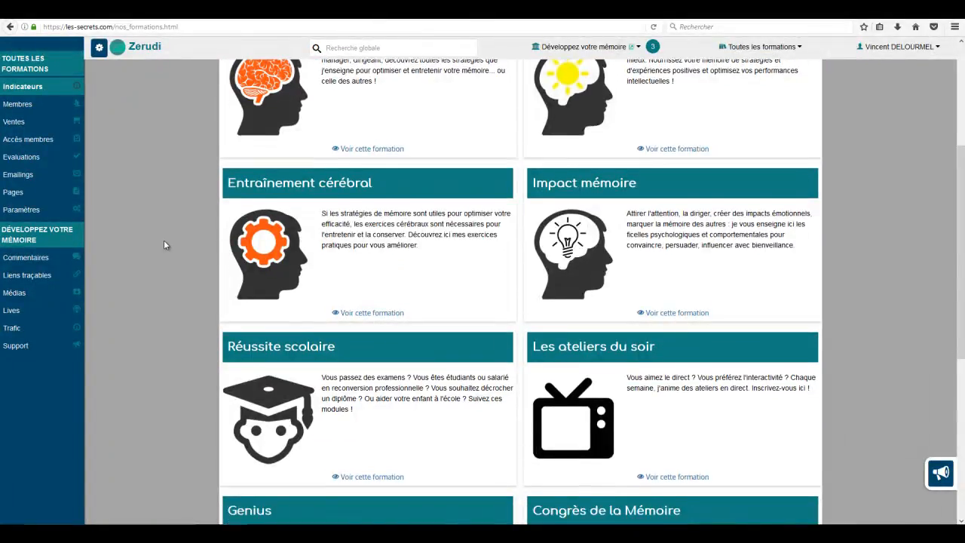
scroll(165, 244, up, 8)
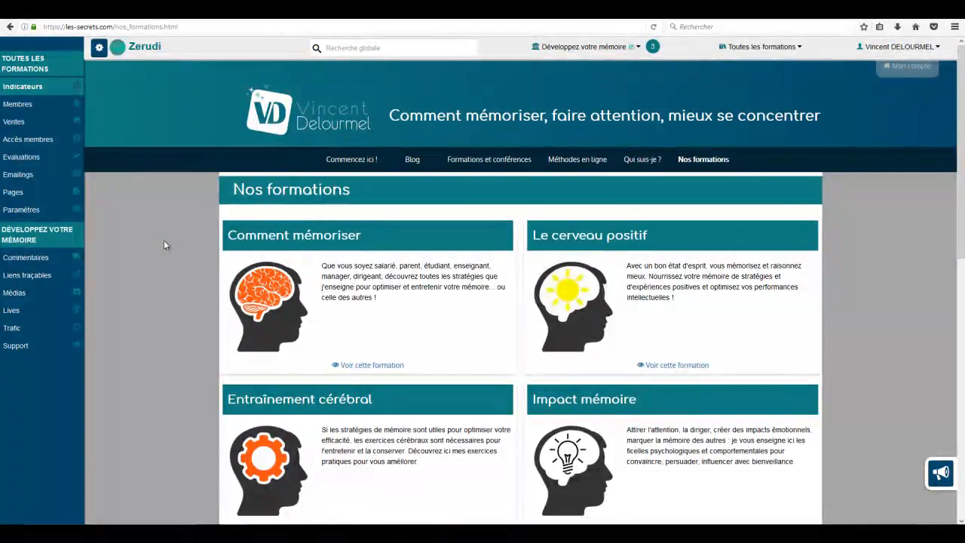
Remove "Nos formations" from the site's main menu in the page management module.
click(11, 193)
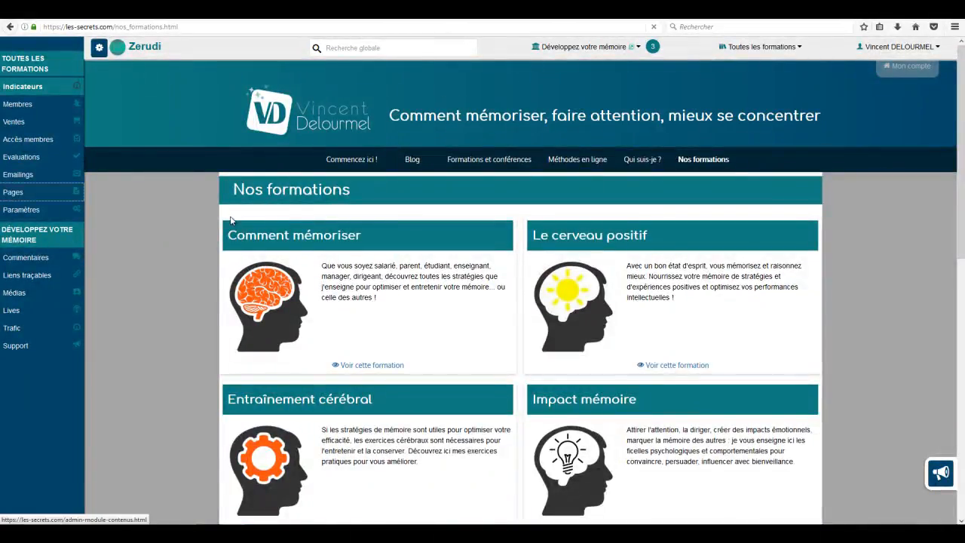
scroll(184, 309, down, 5)
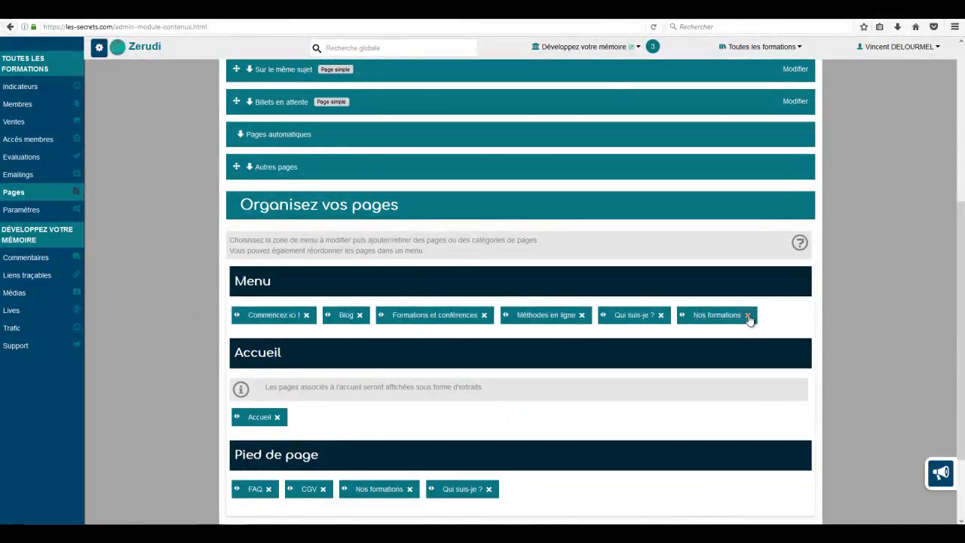
click(749, 315)
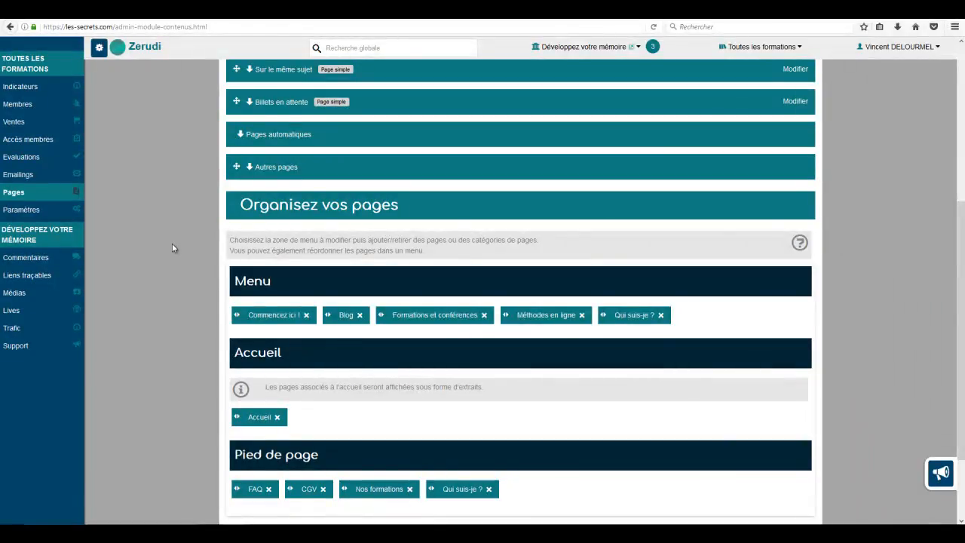
View the public "Méthodes en ligne" page and examine its custom course layout.
scroll(172, 245, up, 3)
scroll(172, 248, up, 1)
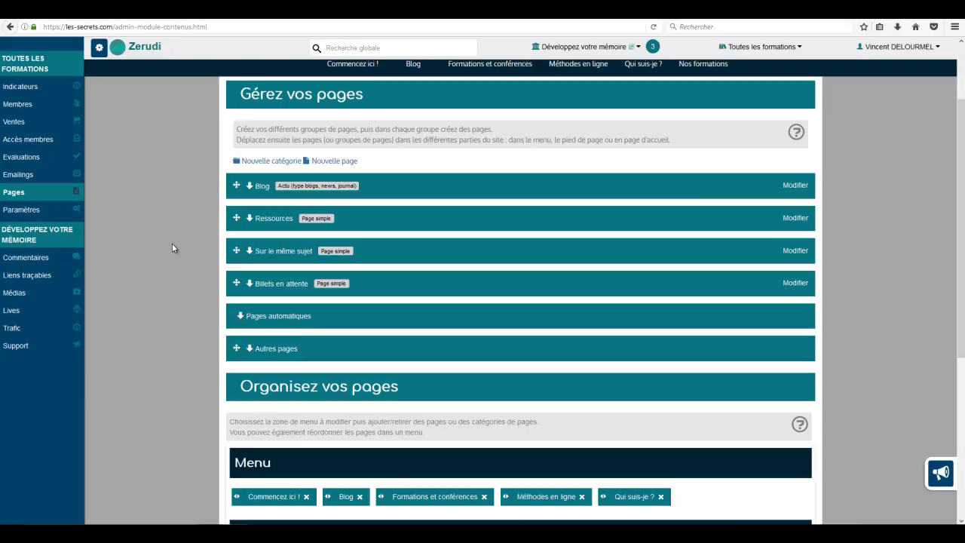
scroll(172, 247, up, 2)
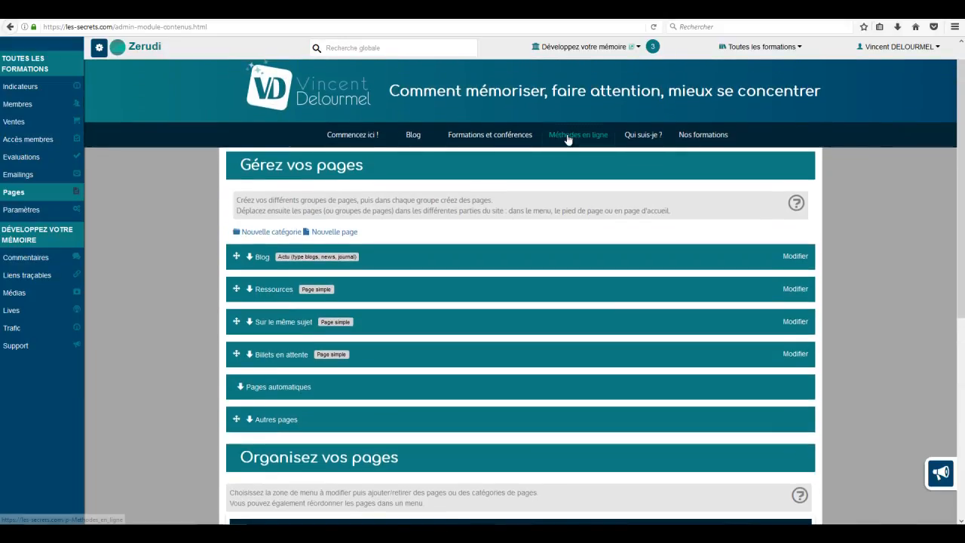
click(567, 134)
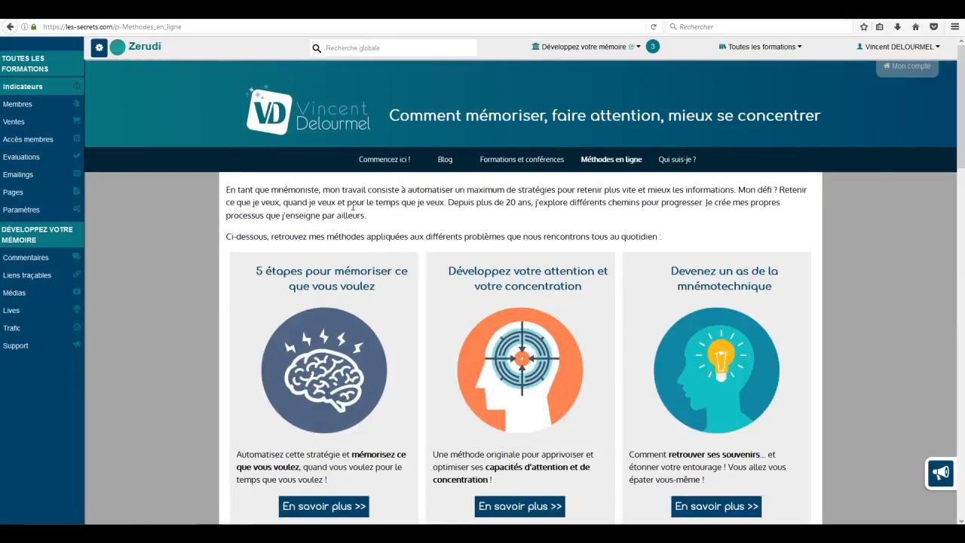
scroll(130, 215, down, 2)
scroll(130, 218, down, 10)
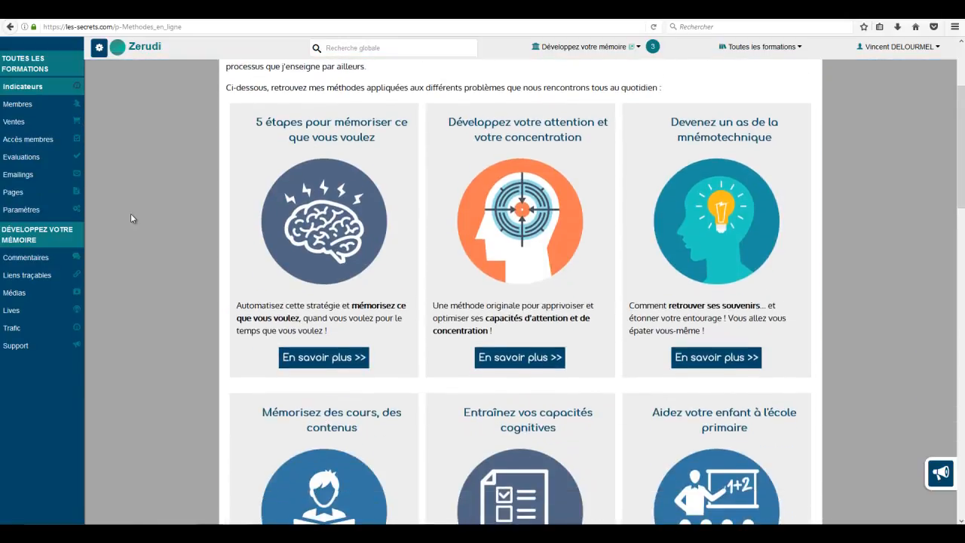
scroll(130, 218, up, 10)
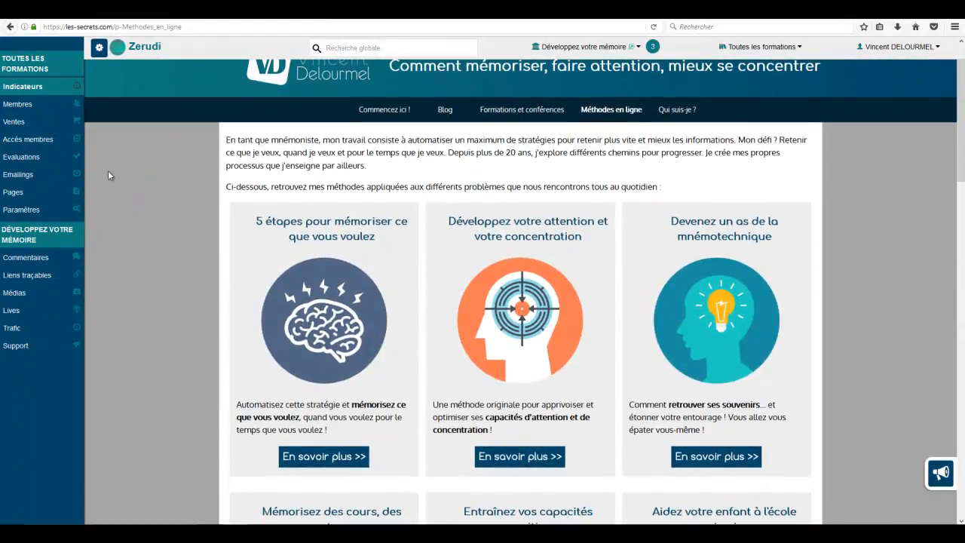
Open the "Méthodes en ligne" page for editing from the "Autres pages" group in page management.
click(15, 194)
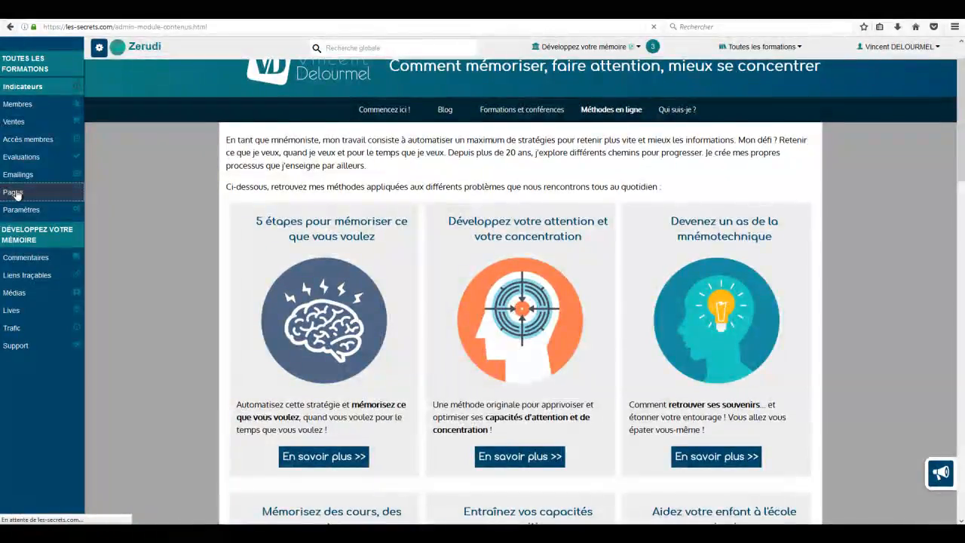
scroll(168, 269, down, 3)
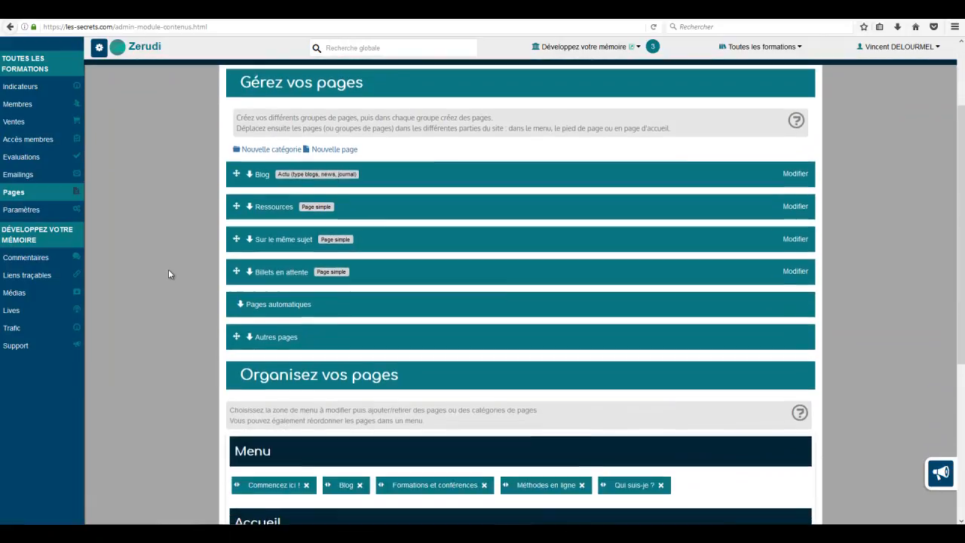
click(271, 339)
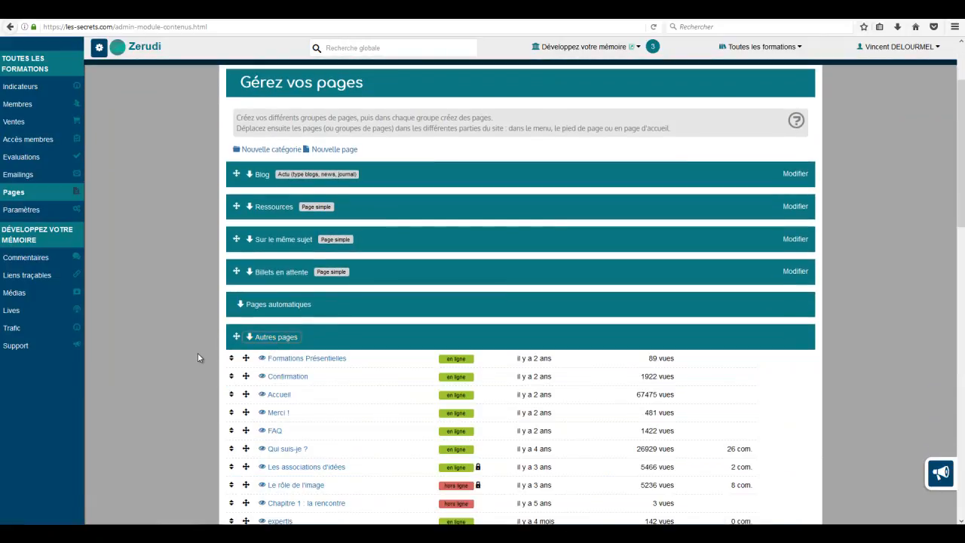
scroll(197, 357, down, 4)
scroll(199, 357, down, 4)
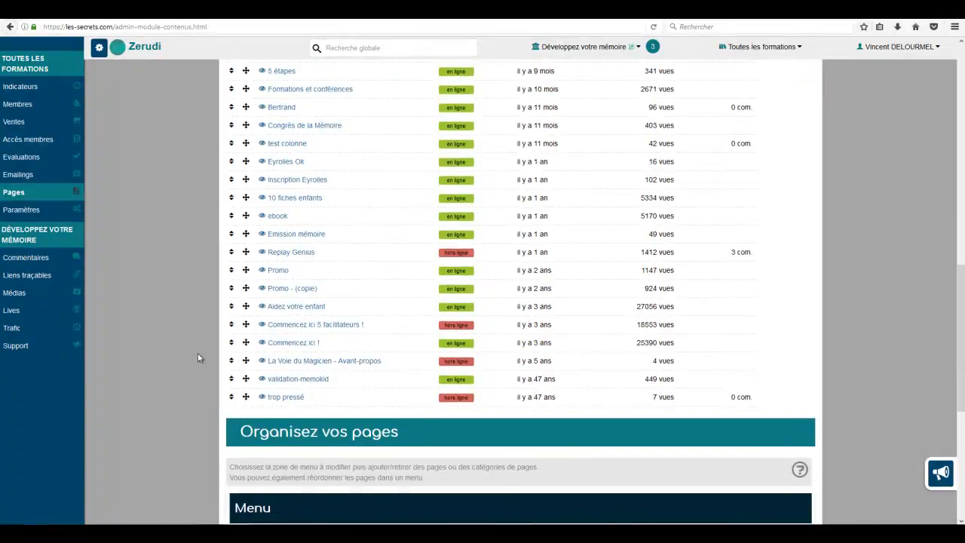
scroll(197, 358, up, 3)
scroll(198, 353, up, 2)
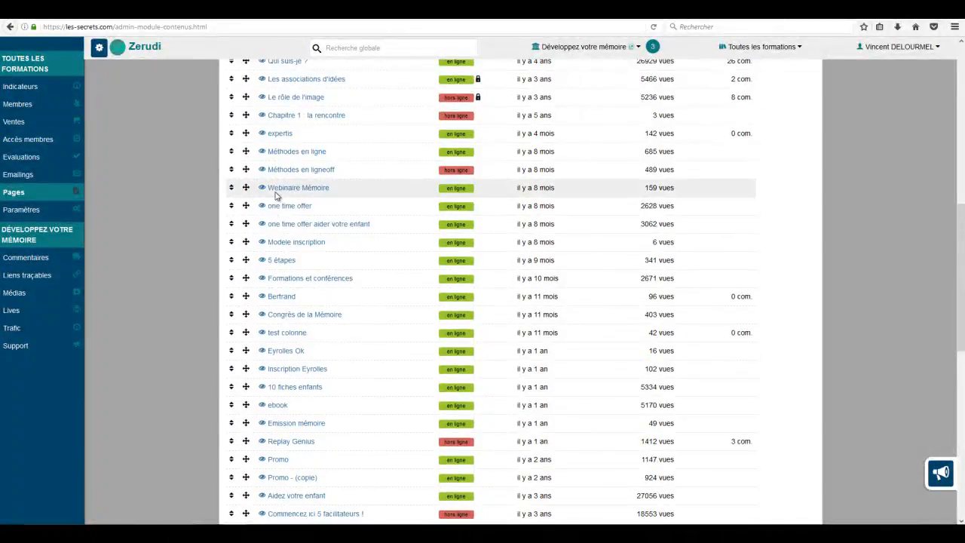
click(296, 154)
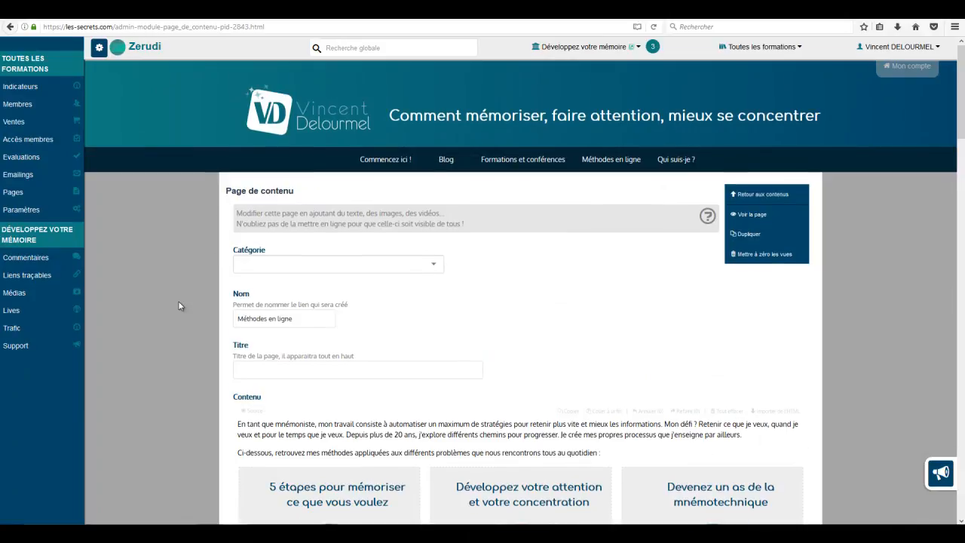
Examine the name, title and content blocks of the "Méthodes en ligne" page in the editor.
scroll(181, 305, down, 5)
scroll(181, 305, down, 2)
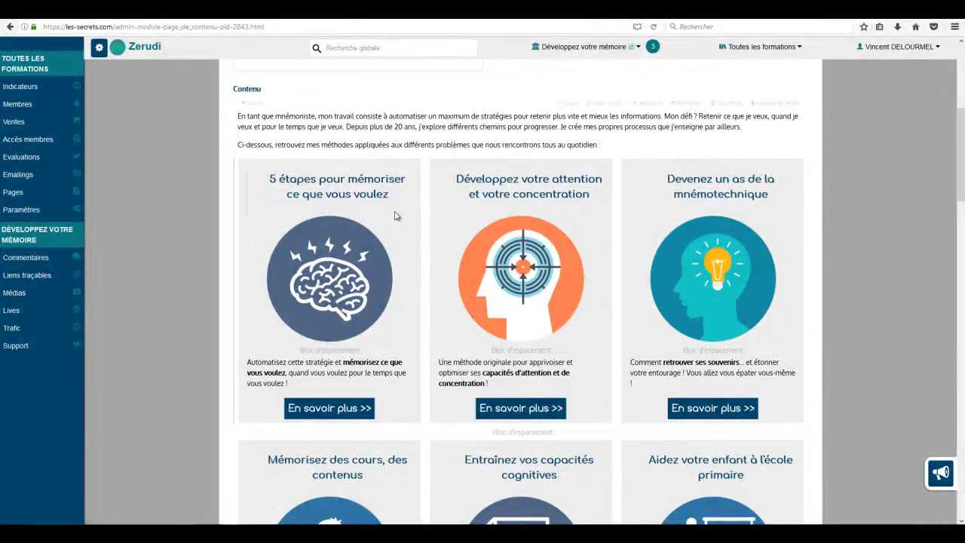
scroll(144, 176, up, 5)
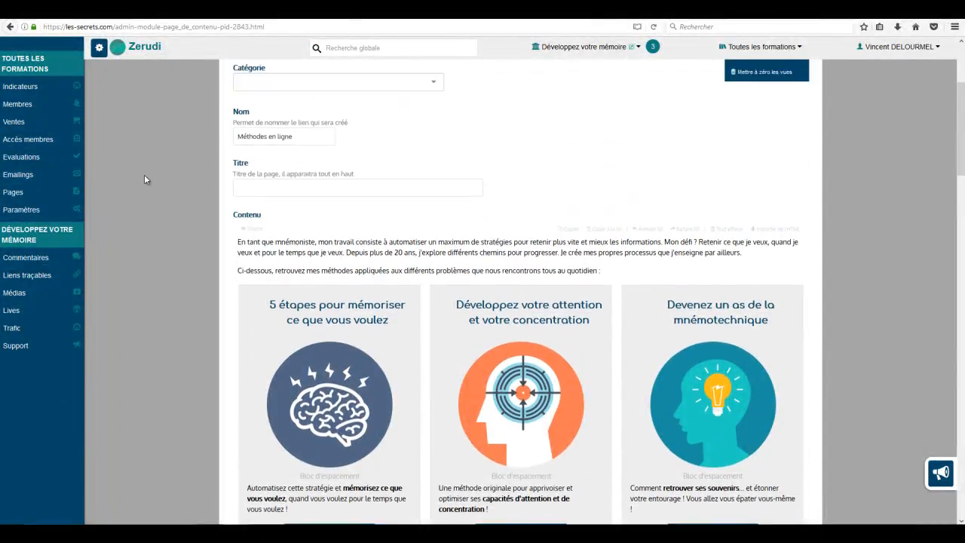
scroll(144, 176, down, 2)
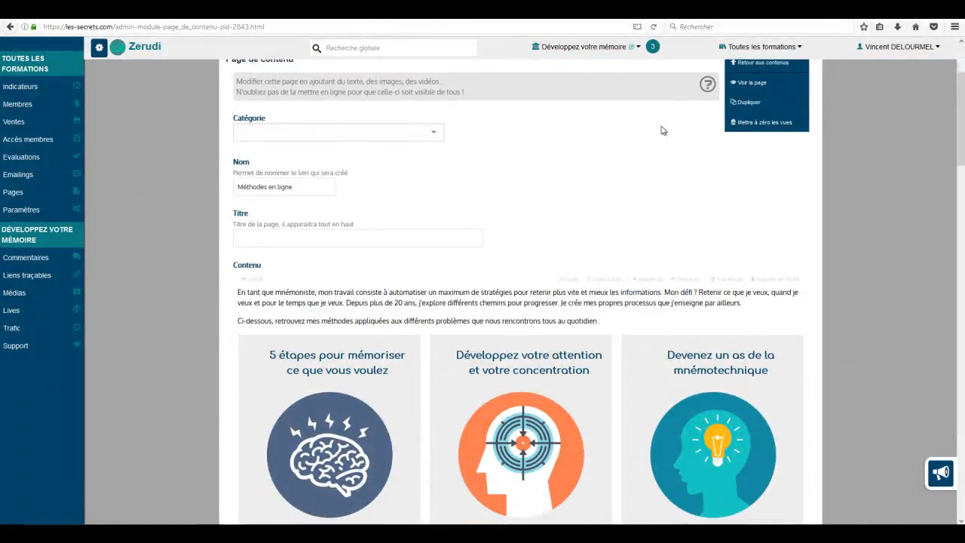
Create a new page from page management and insert a block group in its content.
click(15, 198)
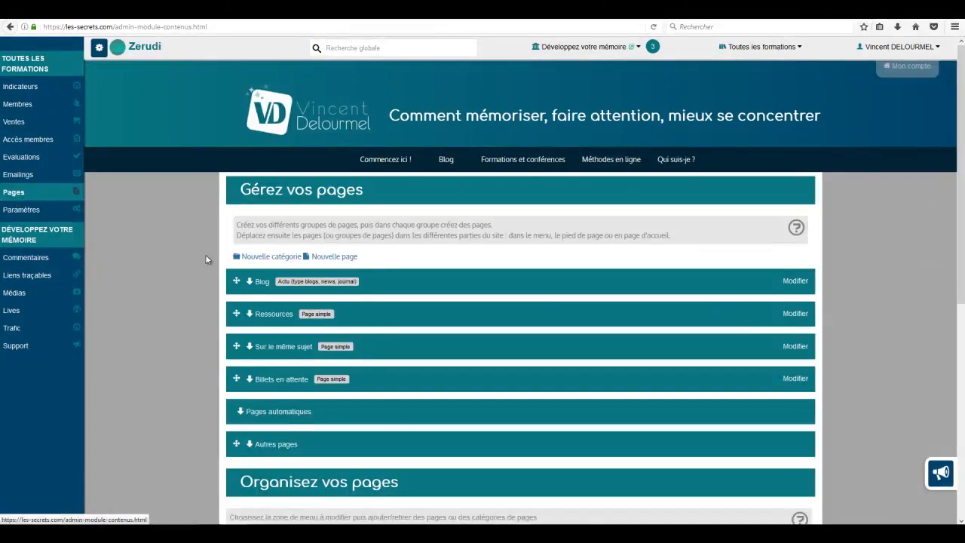
click(330, 258)
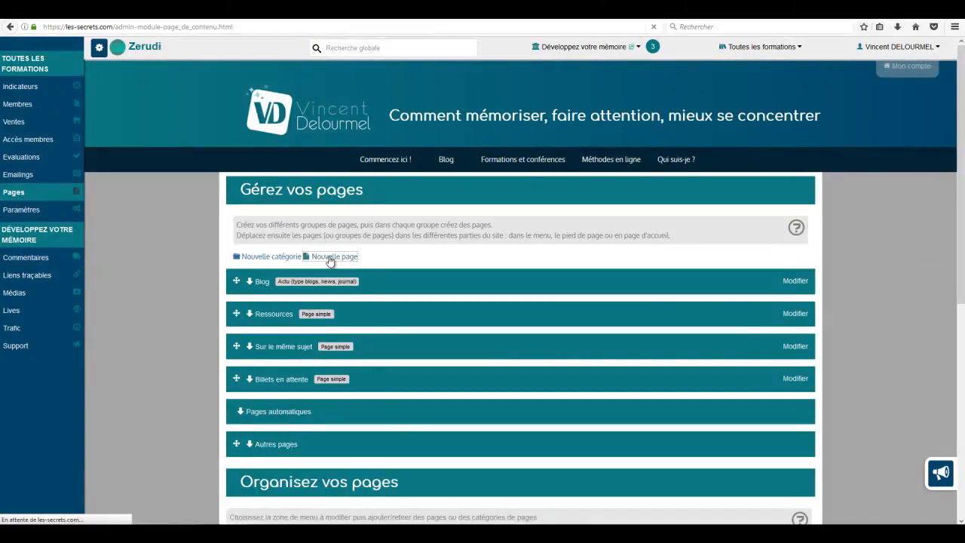
scroll(181, 298, down, 3)
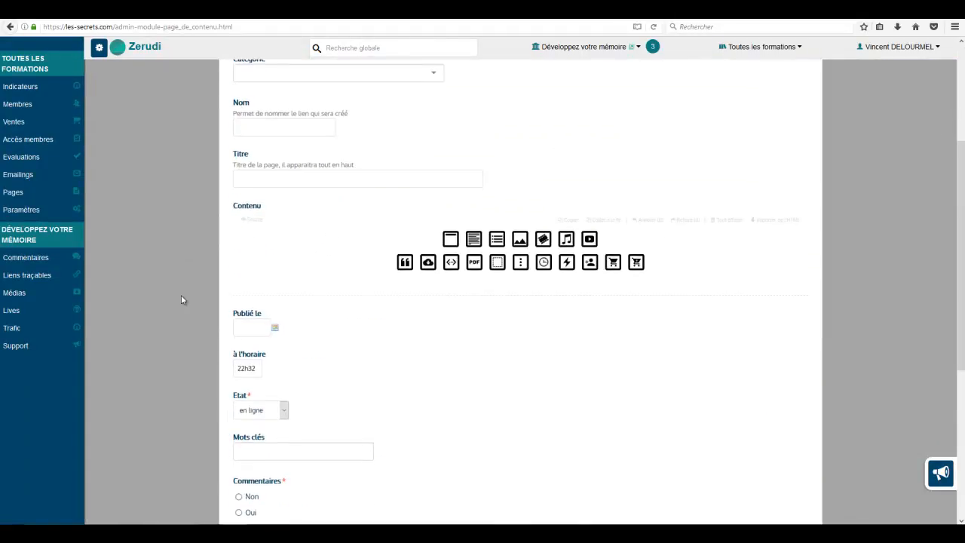
click(498, 264)
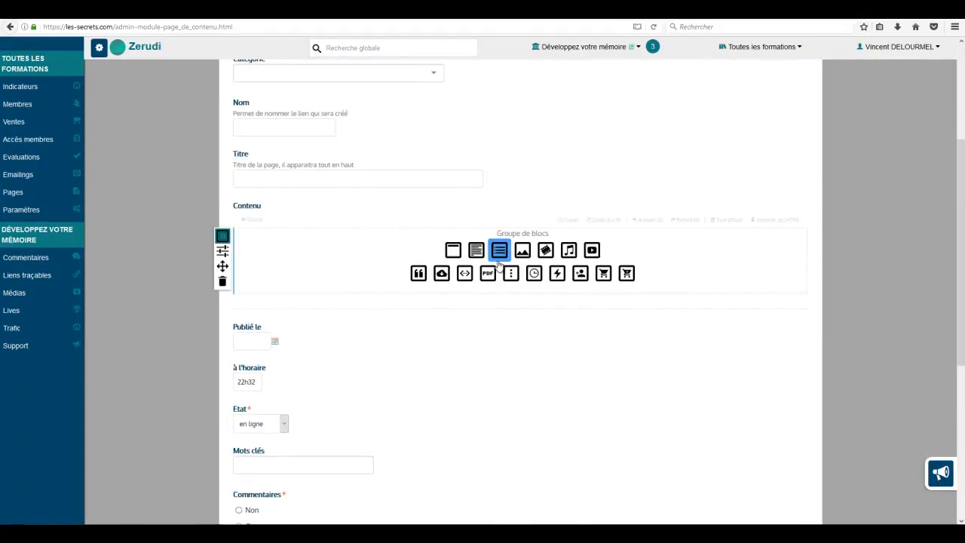
click(177, 280)
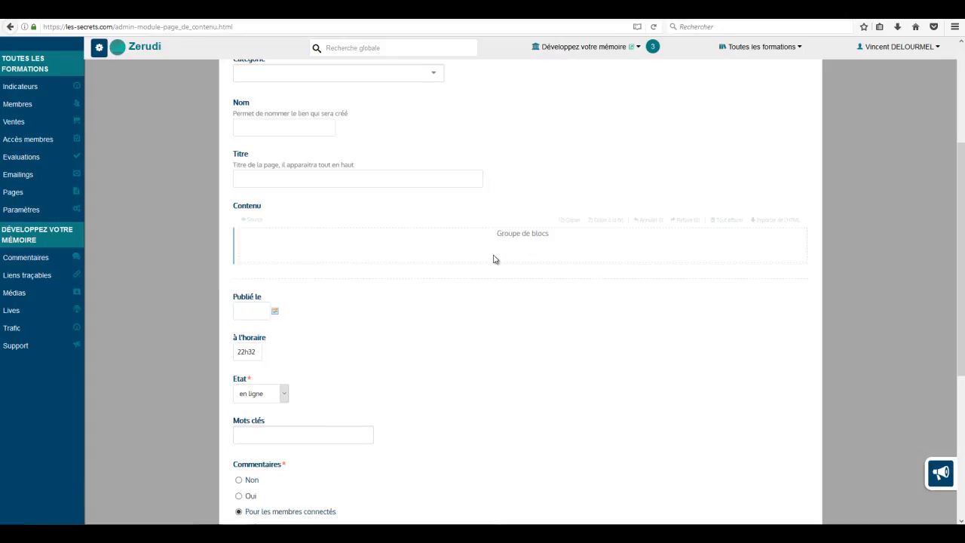
Set the block group's column width to 33% and give it the light grey background.
click(216, 351)
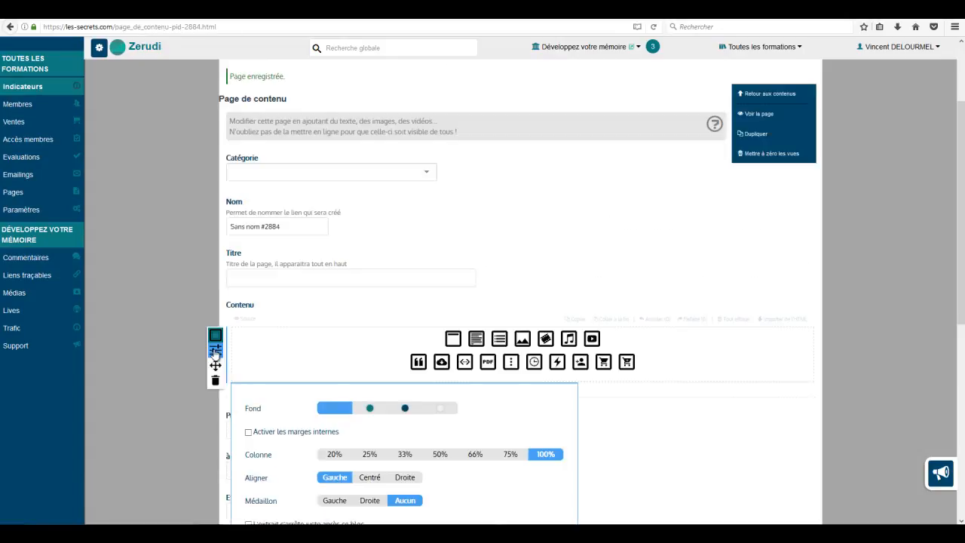
scroll(167, 388, down, 2)
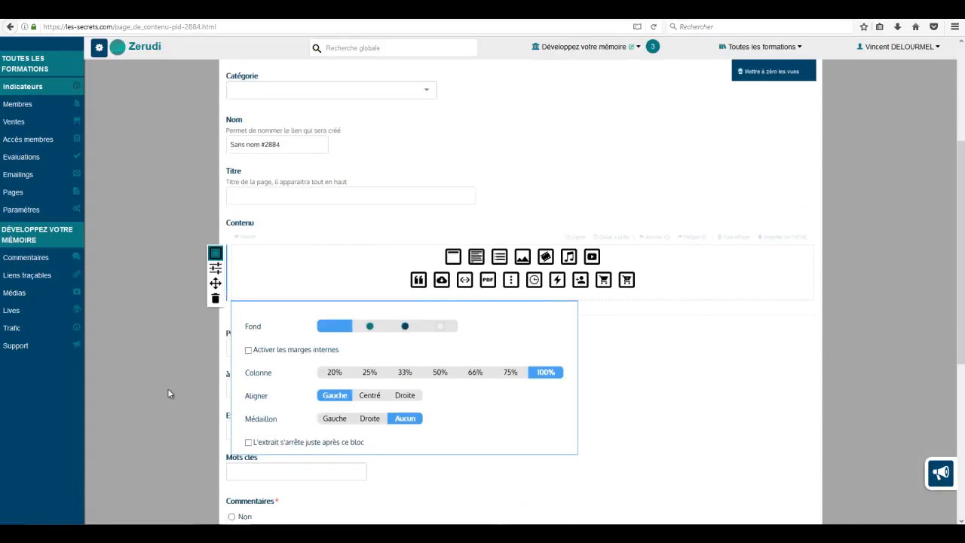
click(408, 361)
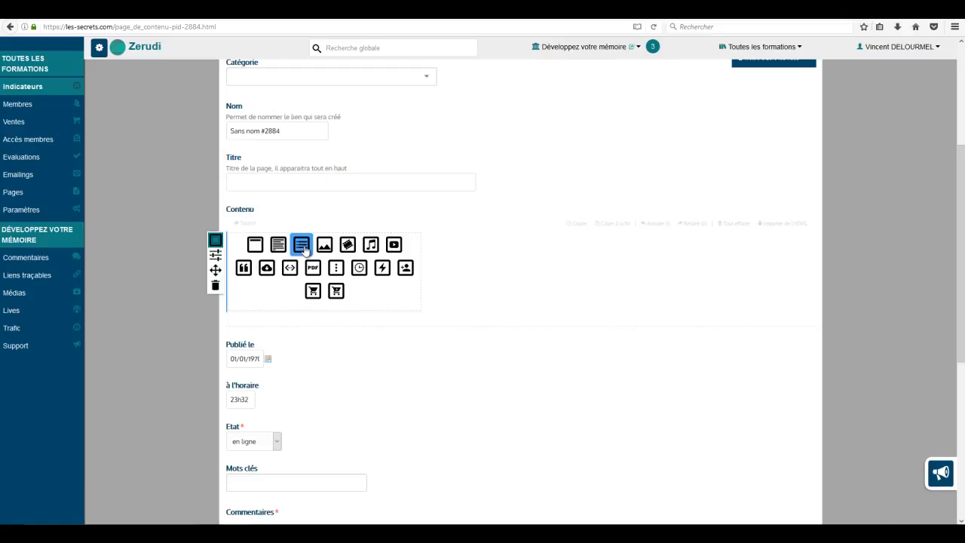
click(215, 260)
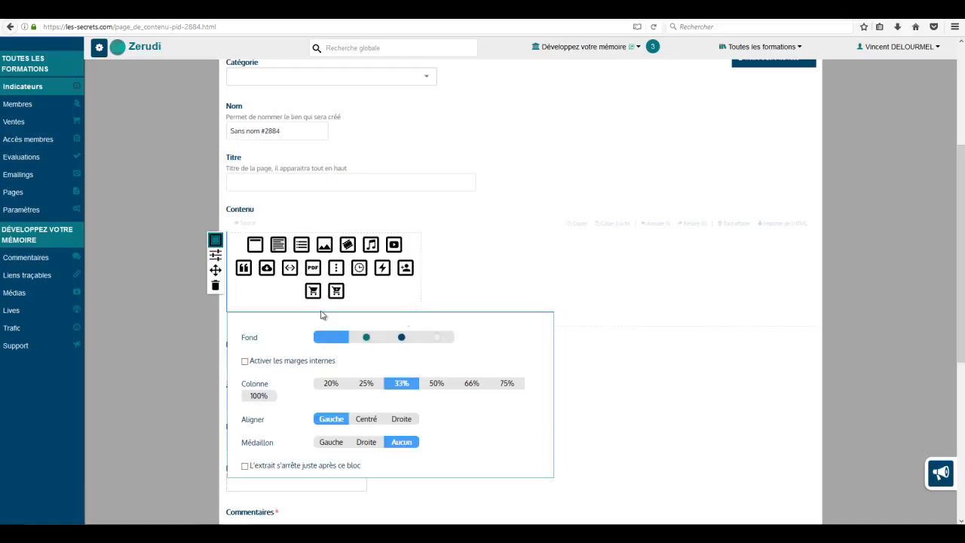
click(443, 339)
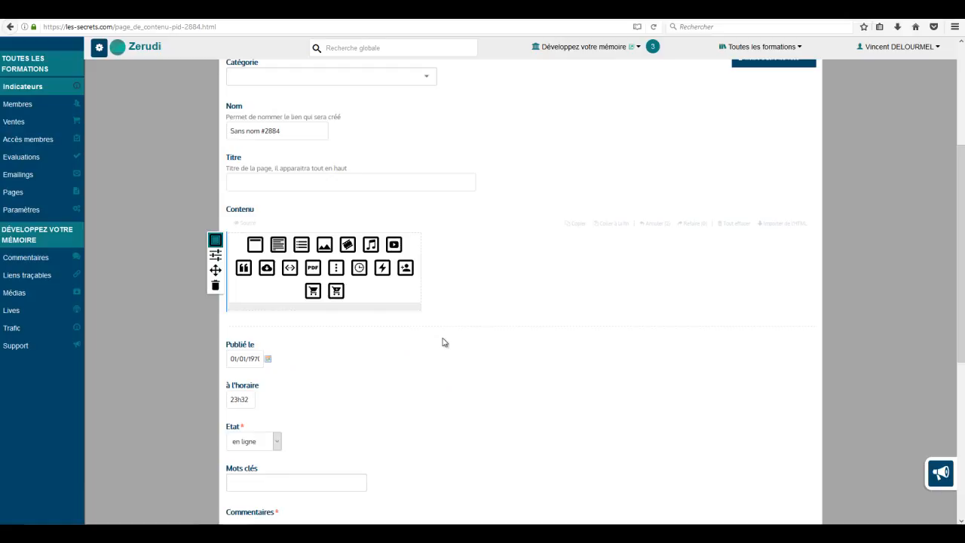
Add a heading block inside the group and replace its placeholder text with "Mon titre".
click(255, 245)
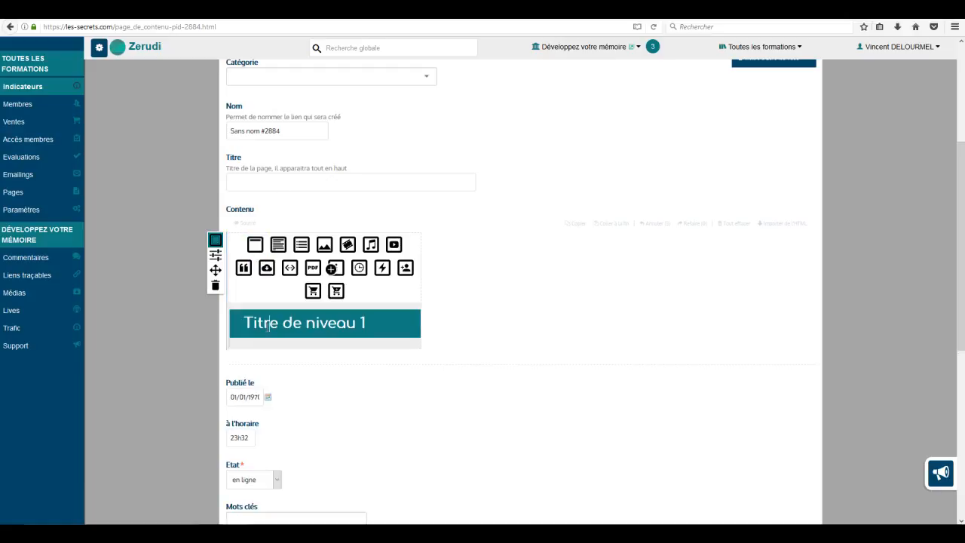
click(188, 325)
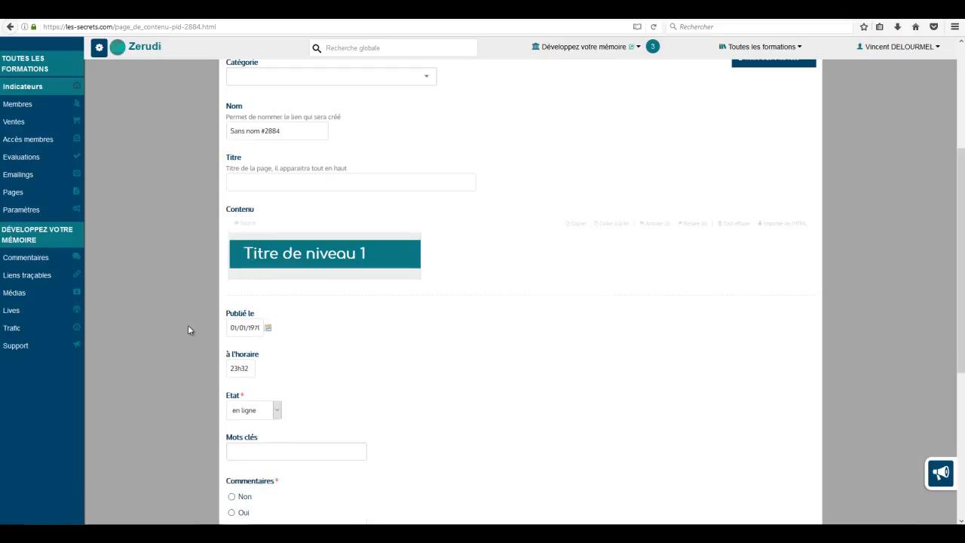
click(256, 255)
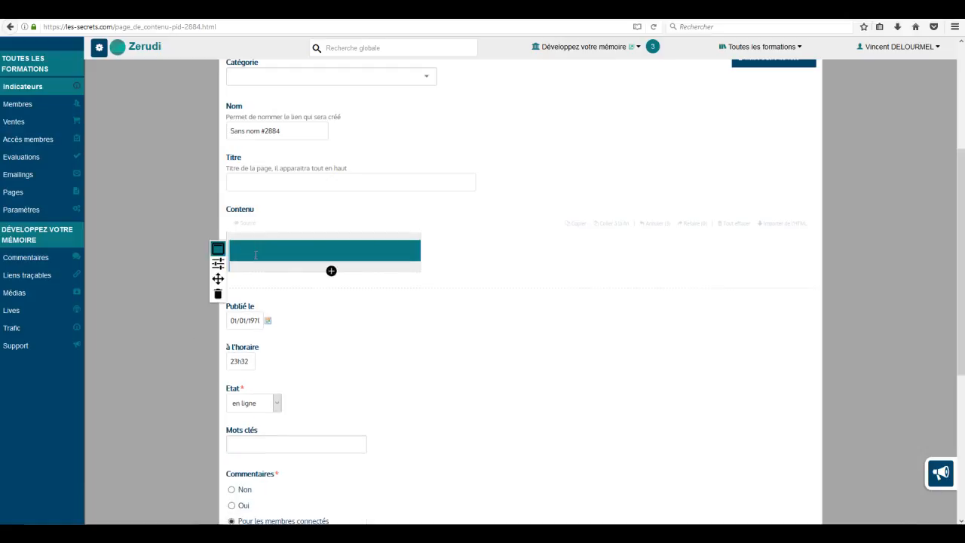
text(Mon titre)
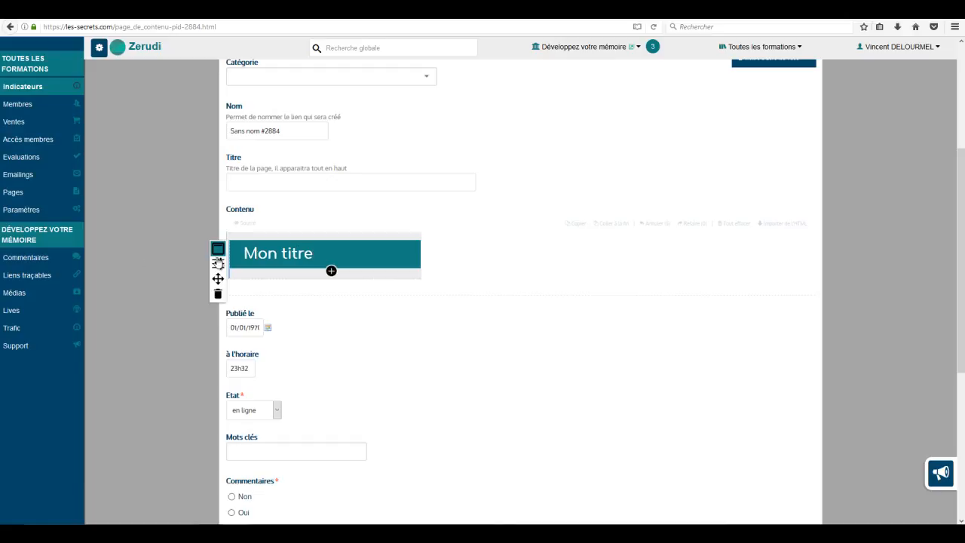
Format the "Mon titre" heading as level 4 (niveau 4) and centre it.
click(218, 263)
click(395, 303)
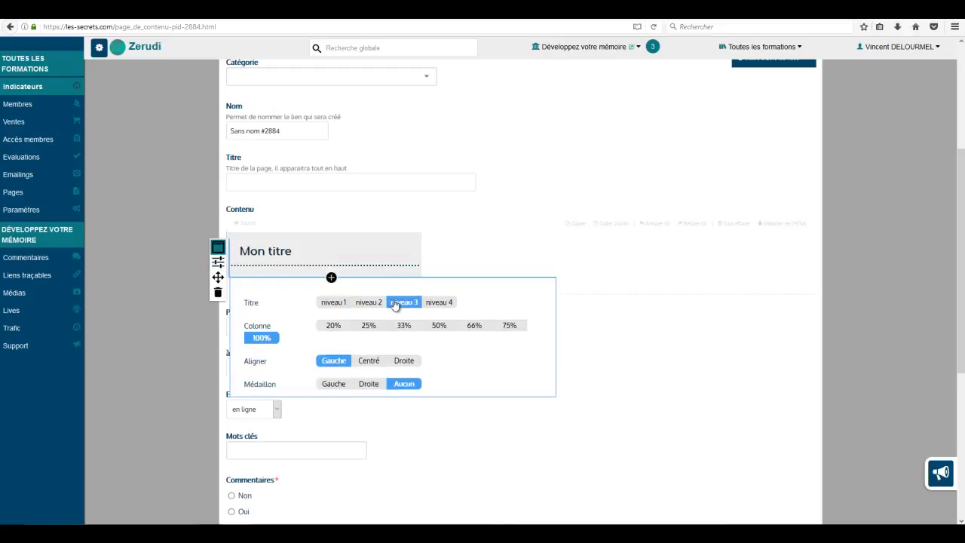
click(439, 302)
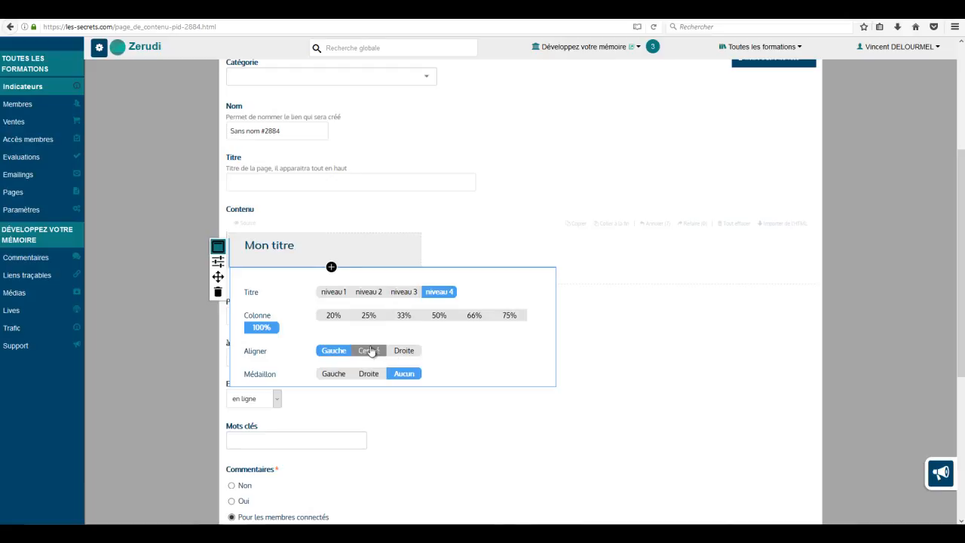
click(372, 351)
click(299, 252)
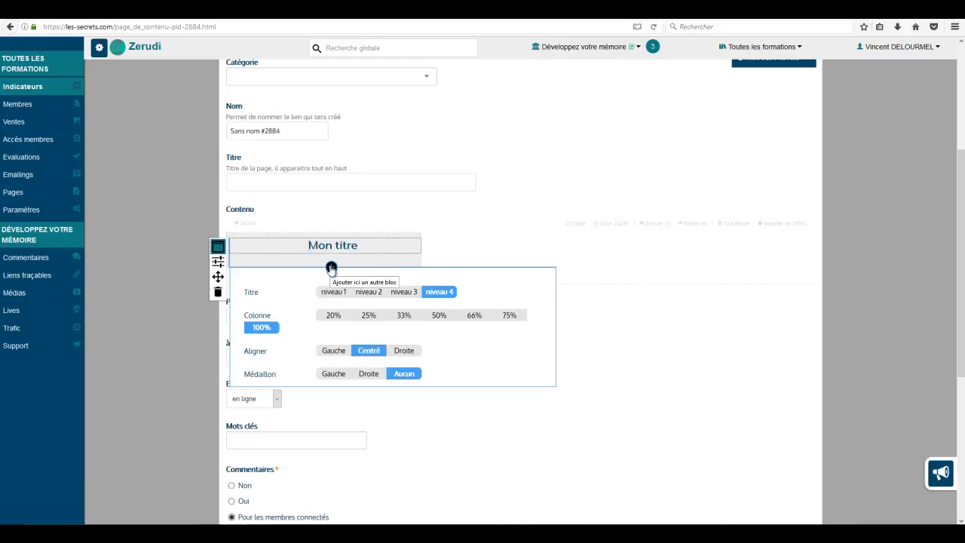
Add an image block below the heading and choose the "noms" image from the "modules" media folder.
click(331, 267)
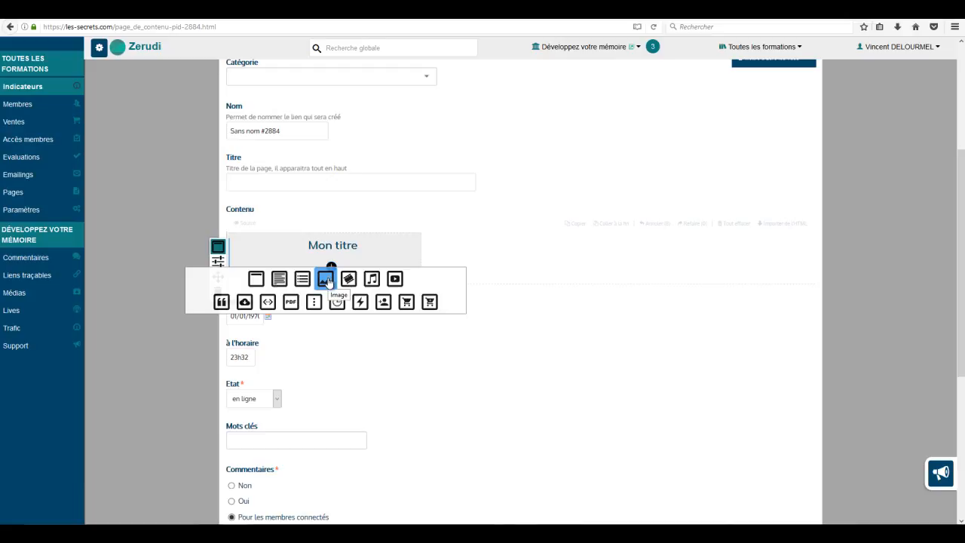
click(326, 280)
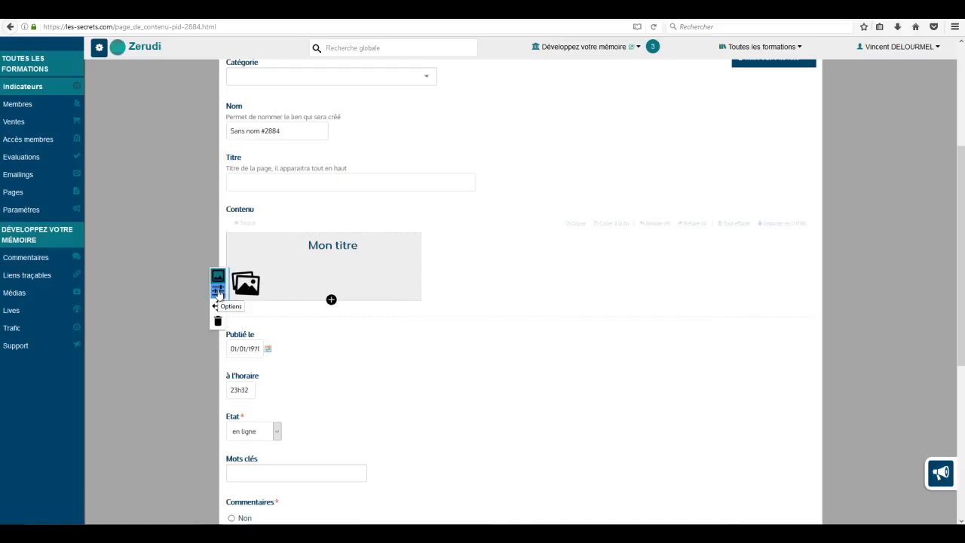
click(217, 293)
click(367, 349)
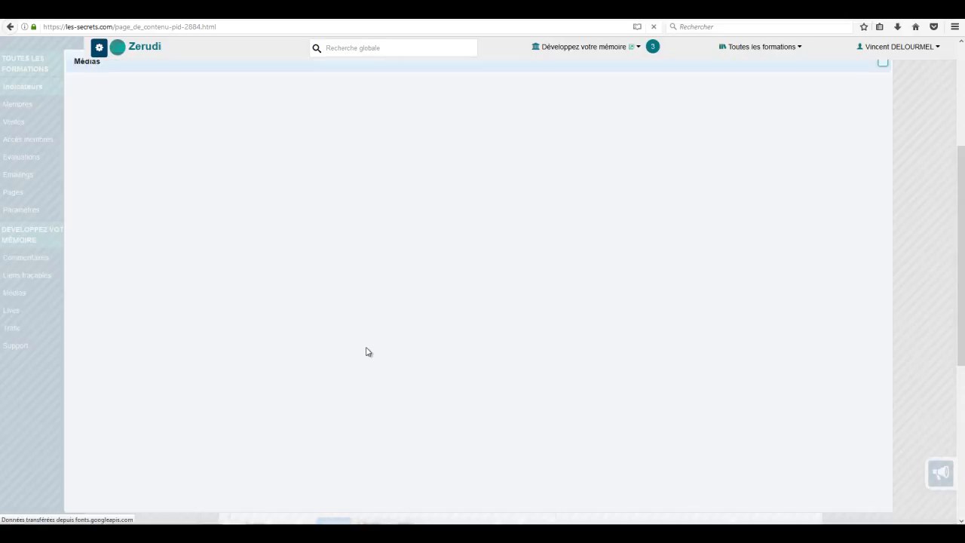
scroll(111, 295, down, 2)
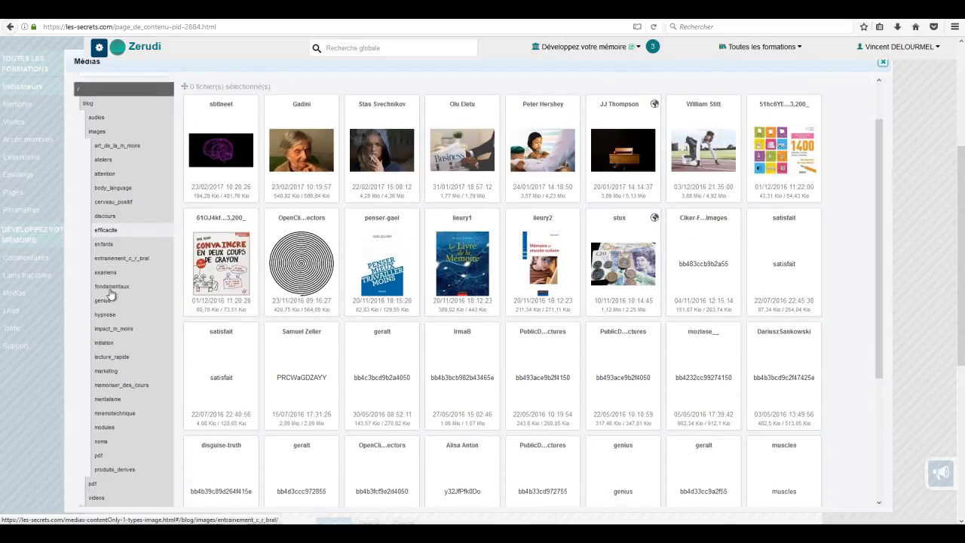
click(104, 429)
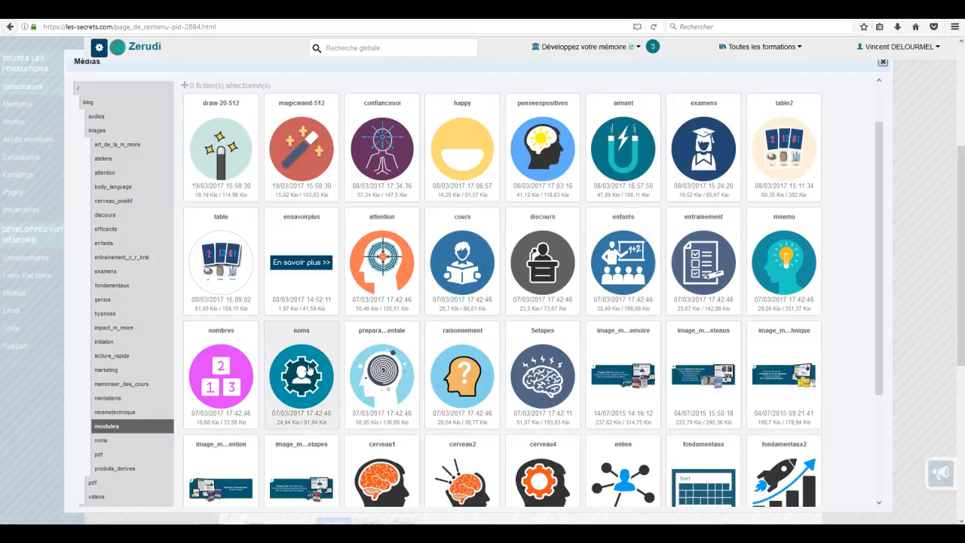
click(308, 369)
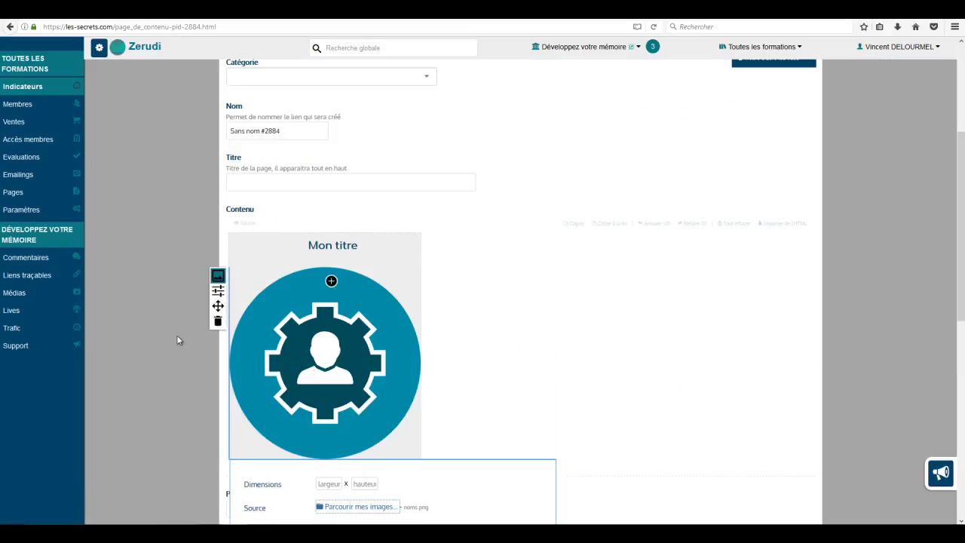
Set the image's width to 270 and align it to the centre.
scroll(176, 334, down, 3)
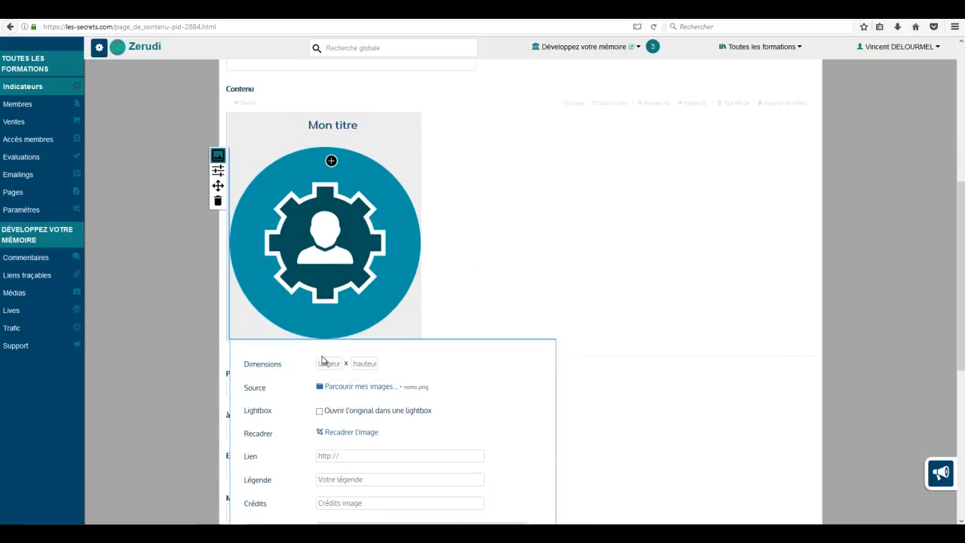
click(324, 364)
text(270)
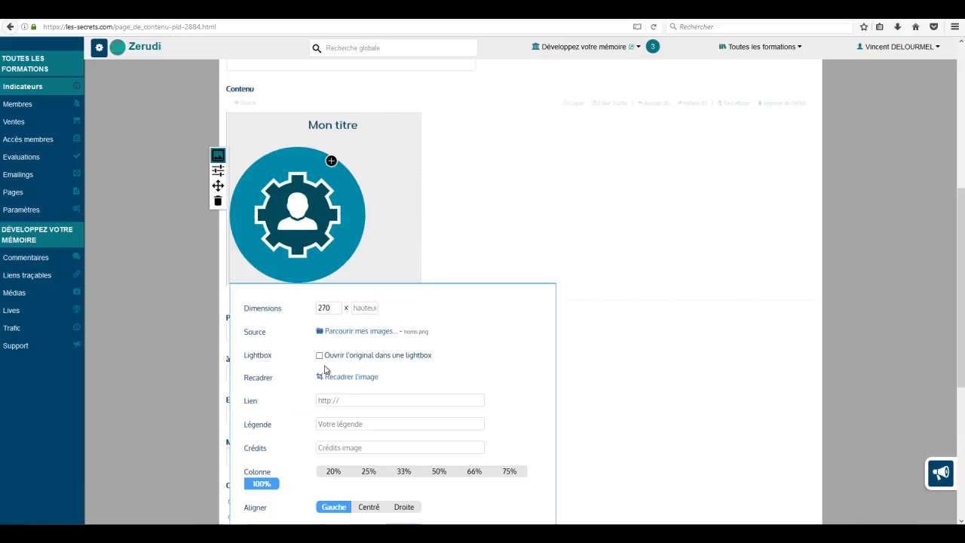
click(362, 506)
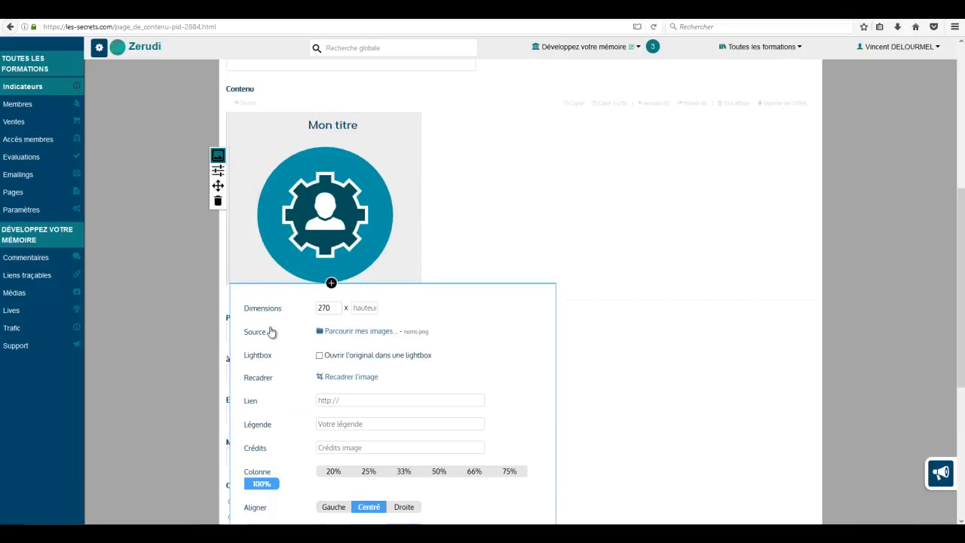
Add a text block below the image reading "Avec ce module apprenez à faire ceci et cela".
scroll(208, 258, down, 2)
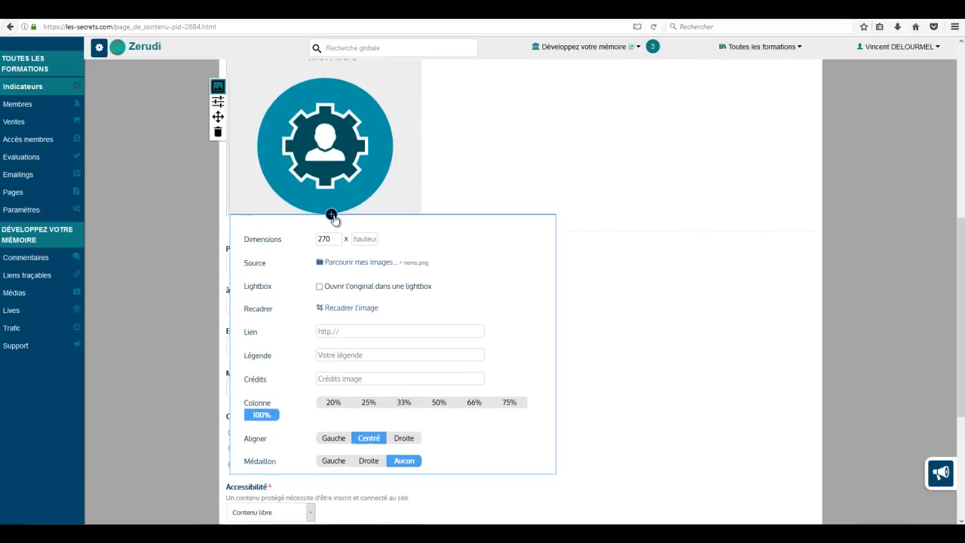
click(331, 214)
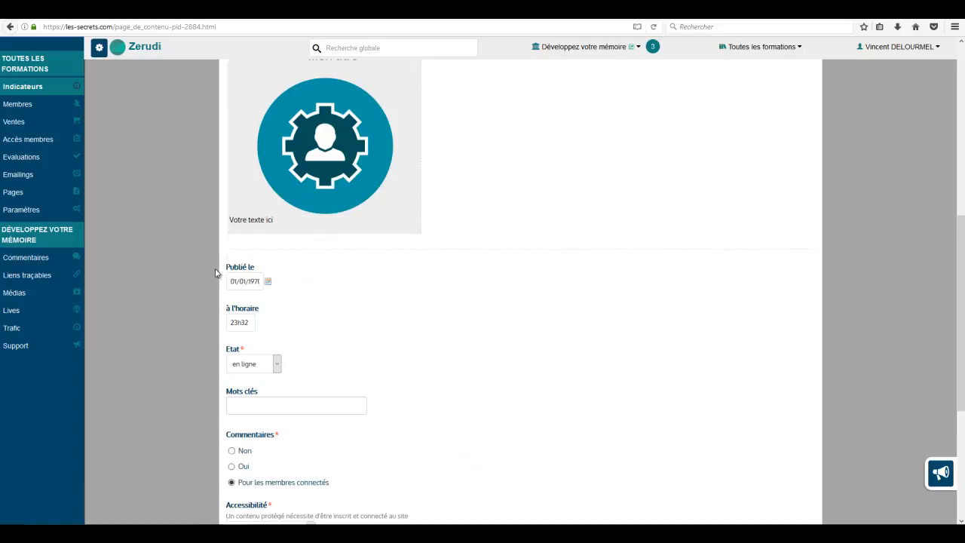
click(252, 217)
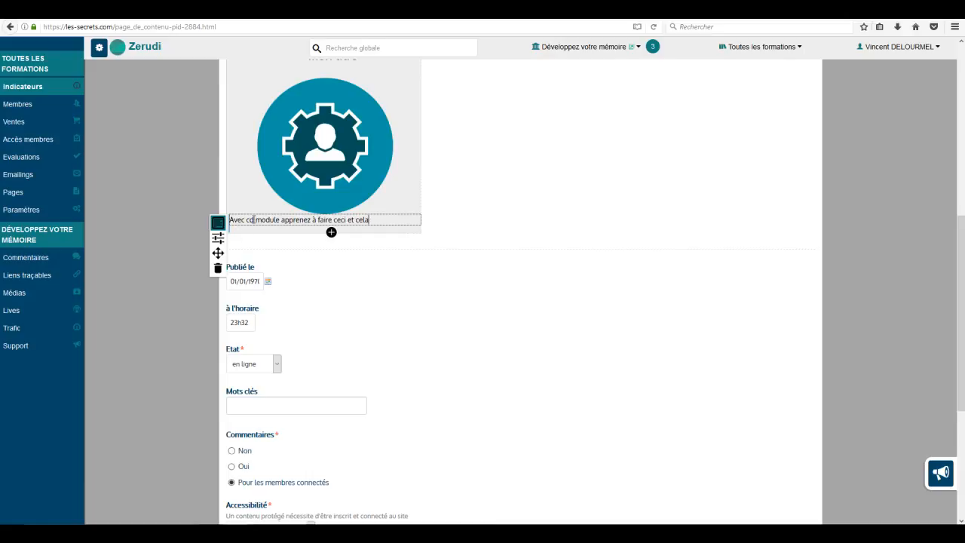
key(BackSpace)
text(e)
Insert a spacing block between the image and the paragraph.
click(219, 238)
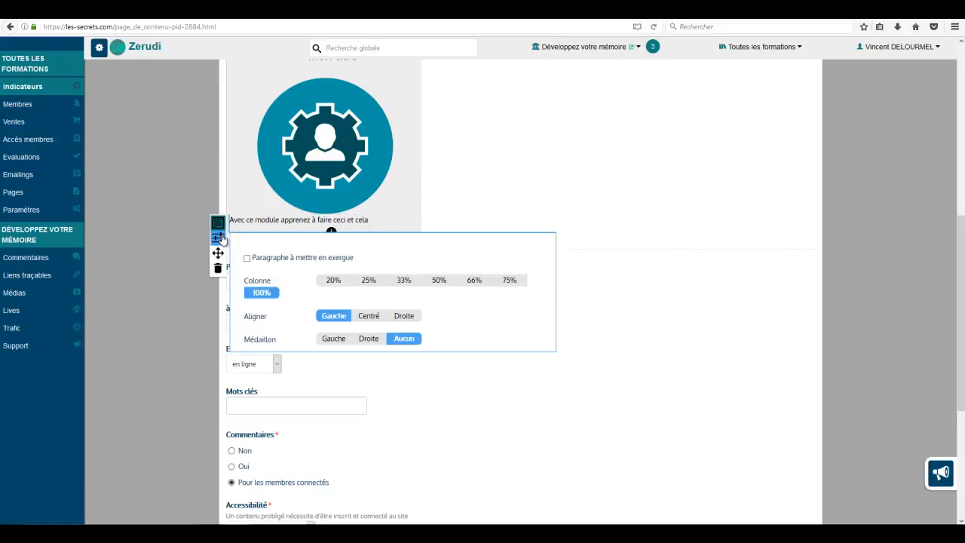
click(253, 187)
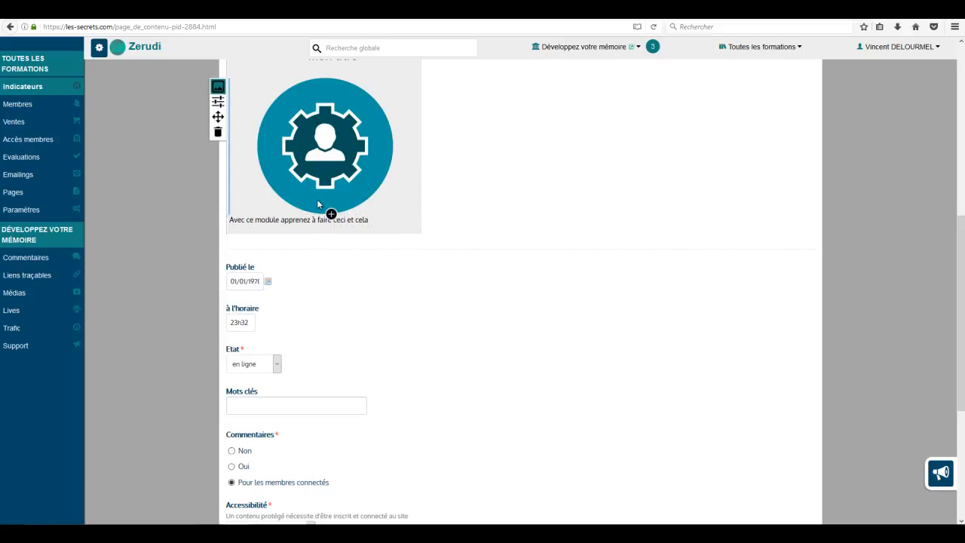
click(331, 213)
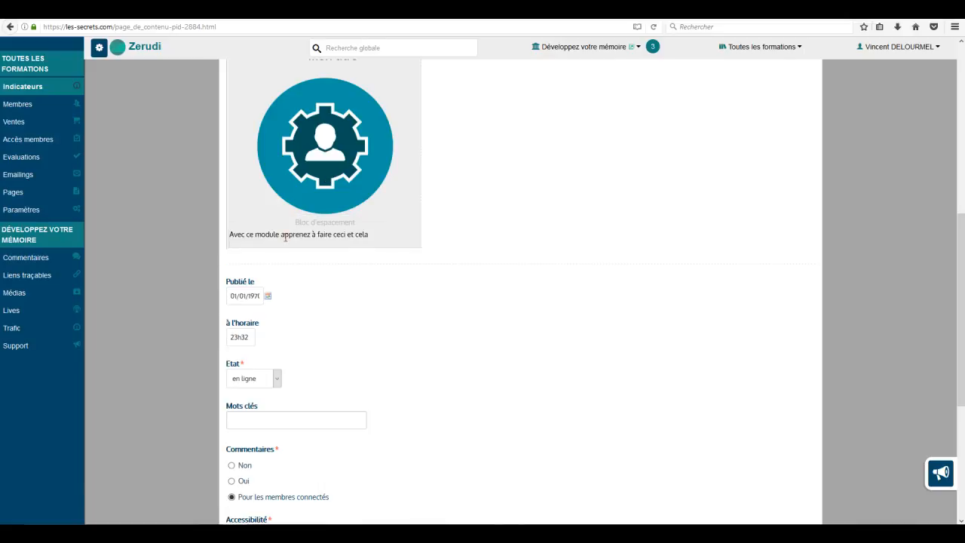
Add an image block below the paragraph and choose the "ensavoirplus" image from the "modules" media folder.
click(331, 246)
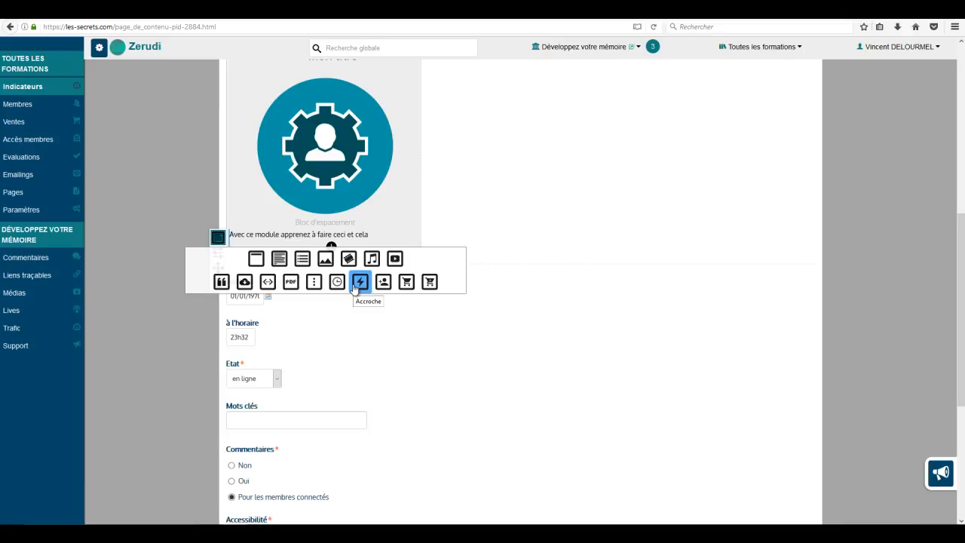
click(325, 258)
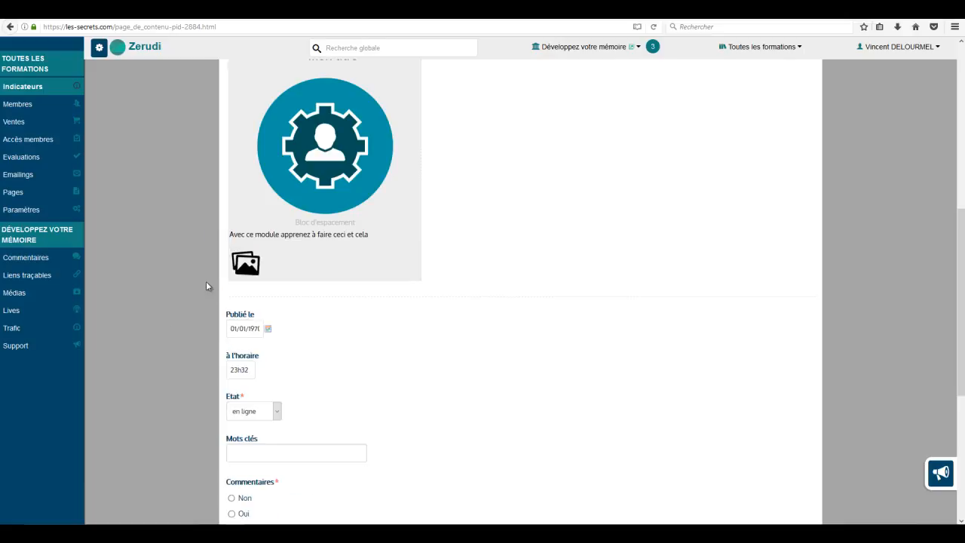
click(218, 270)
click(336, 326)
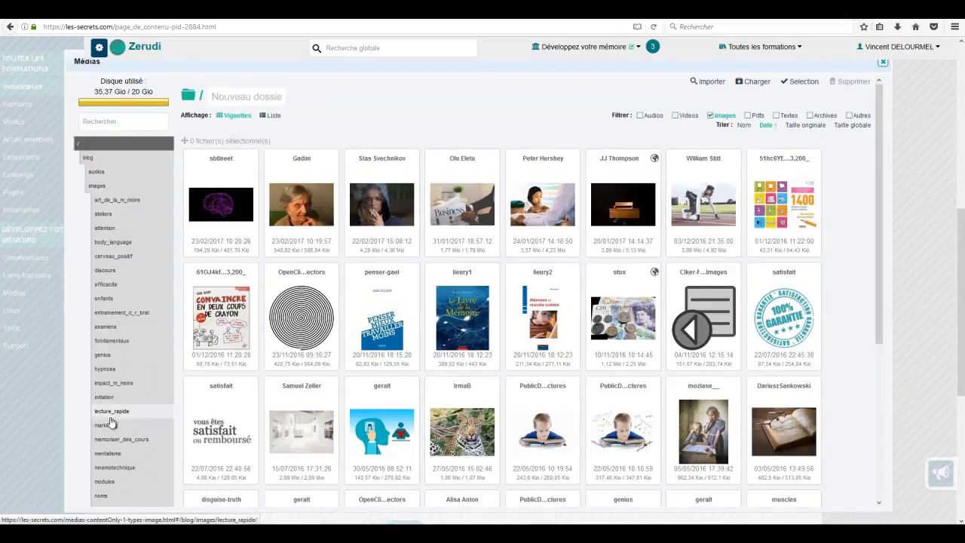
scroll(111, 423, down, 3)
click(105, 354)
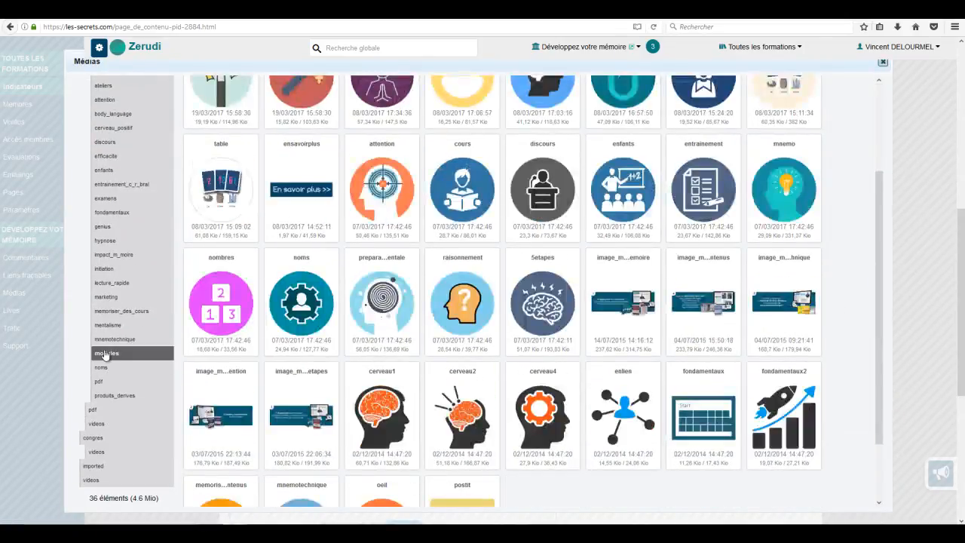
scroll(317, 275, up, 3)
click(314, 281)
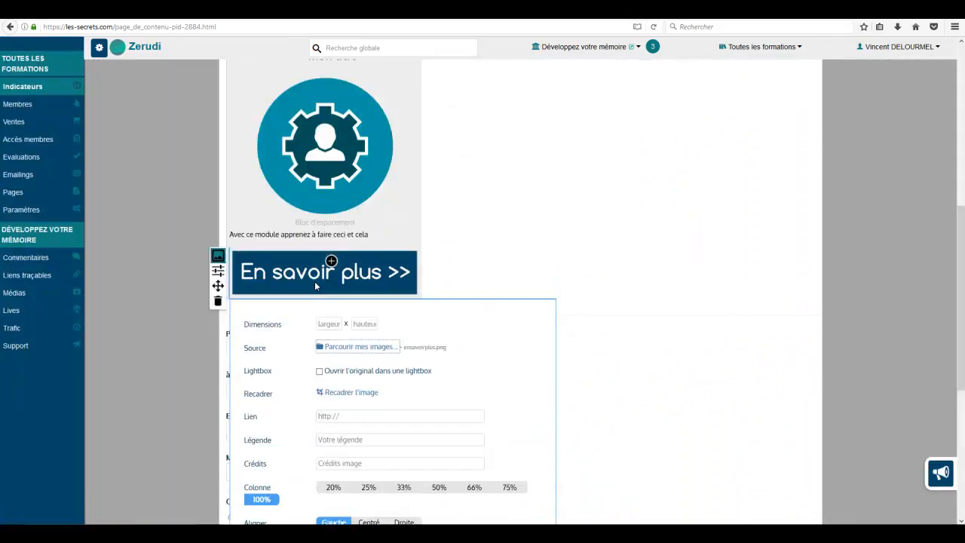
Set the "En savoir plus" image's width to 250 and align it to the centre.
click(330, 325)
text(150)
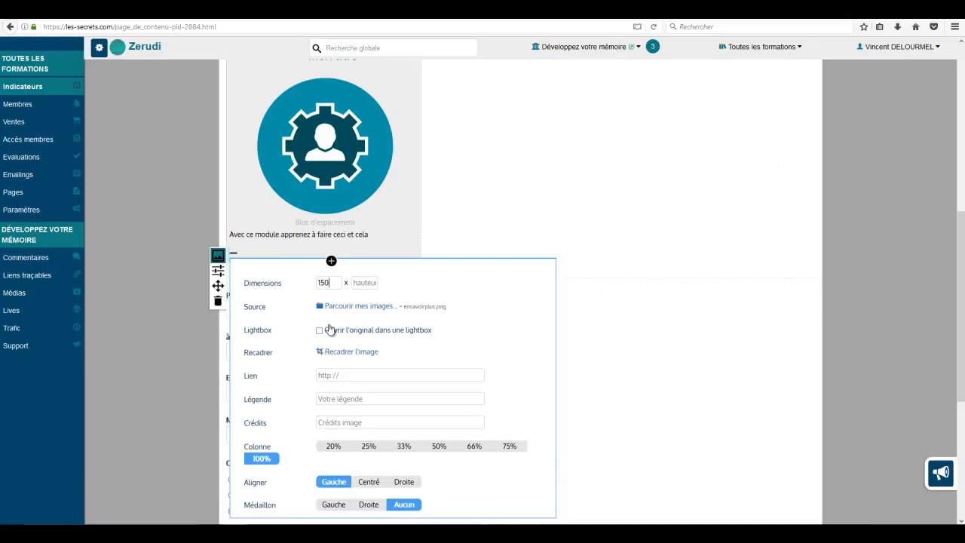
drag(331, 292, 311, 300)
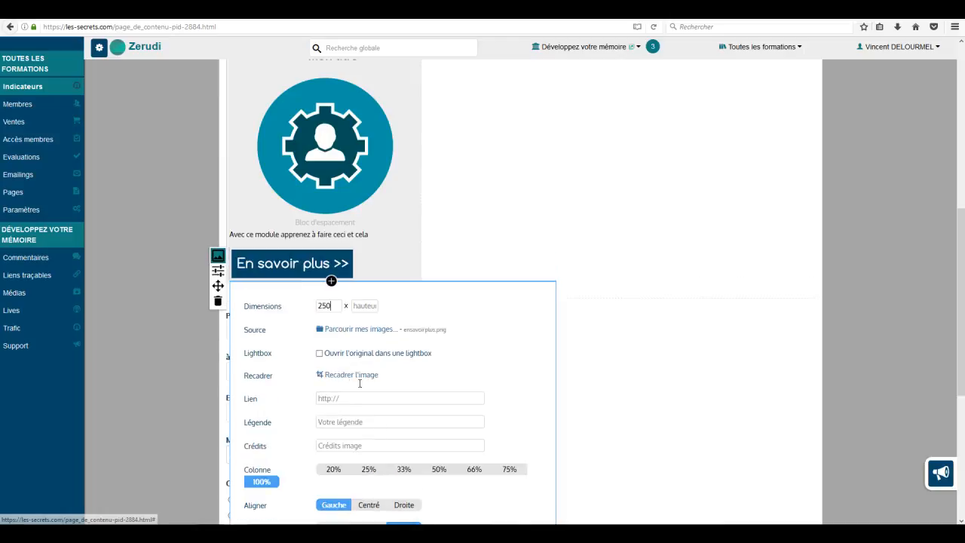
click(369, 504)
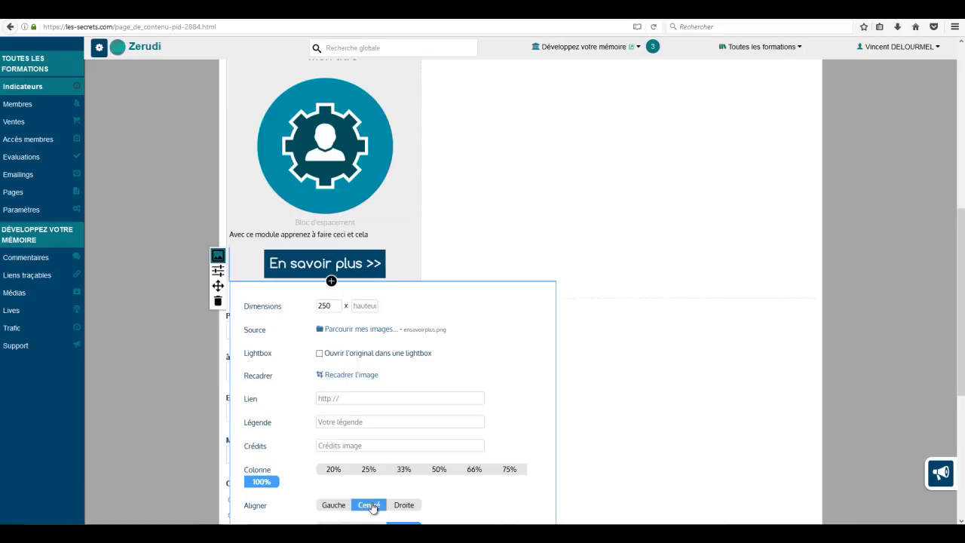
click(163, 321)
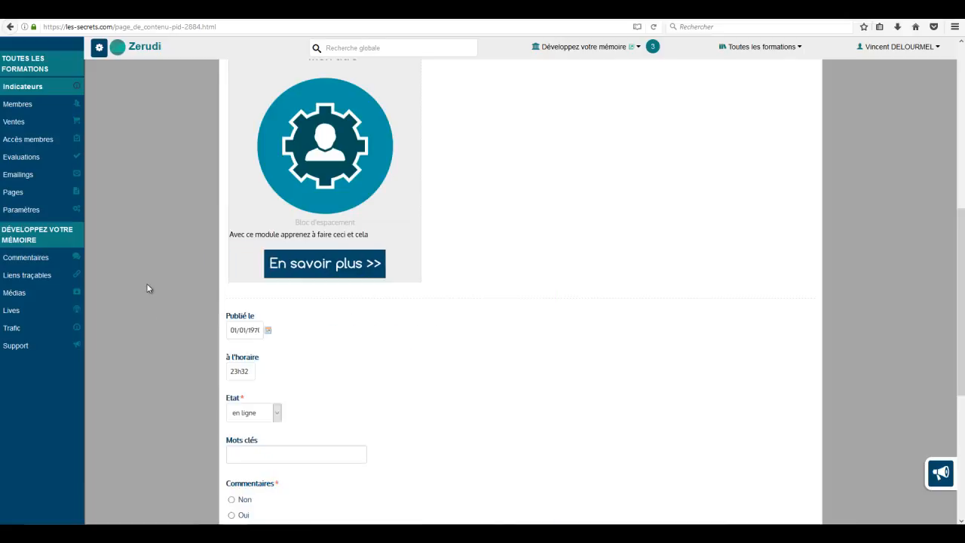
Enable the internal margins on the grey container block that holds the course content.
scroll(146, 285, up, 3)
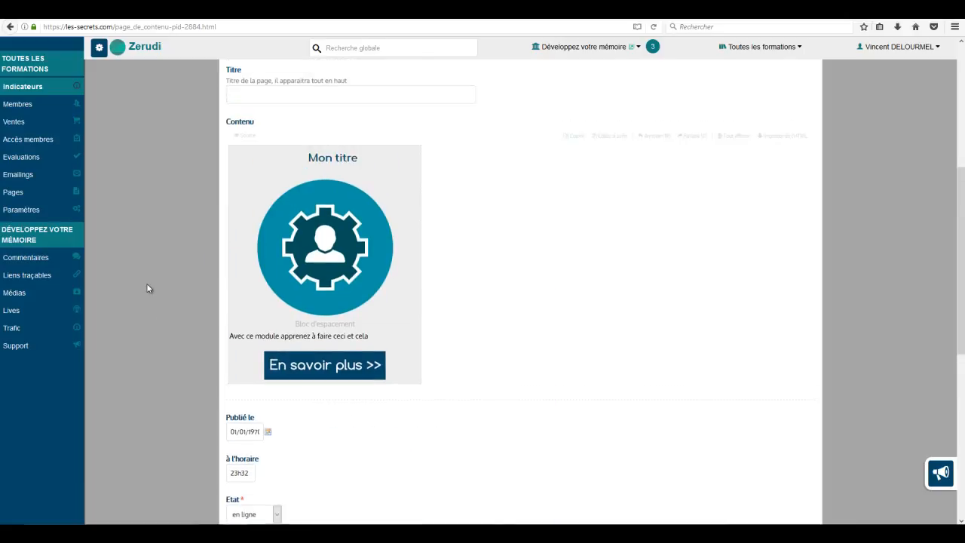
click(216, 193)
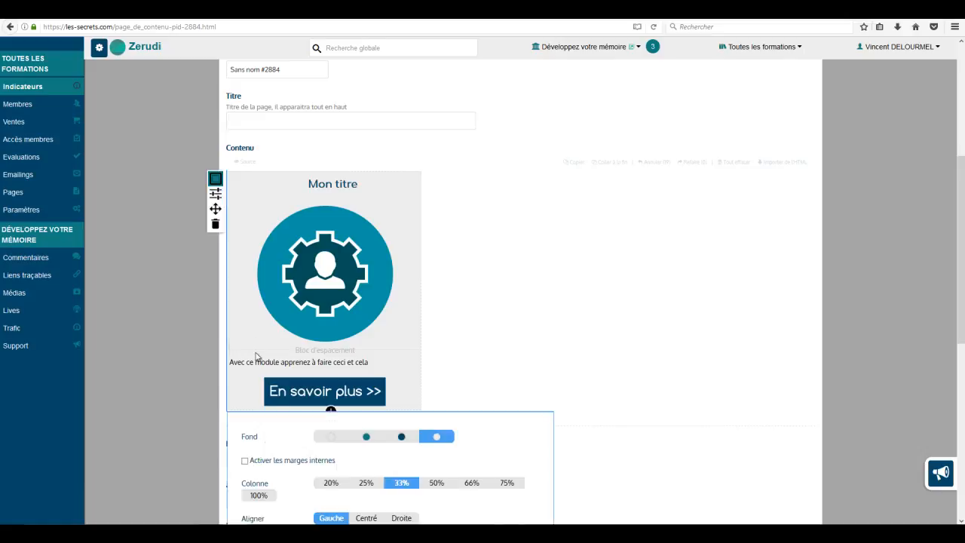
click(245, 460)
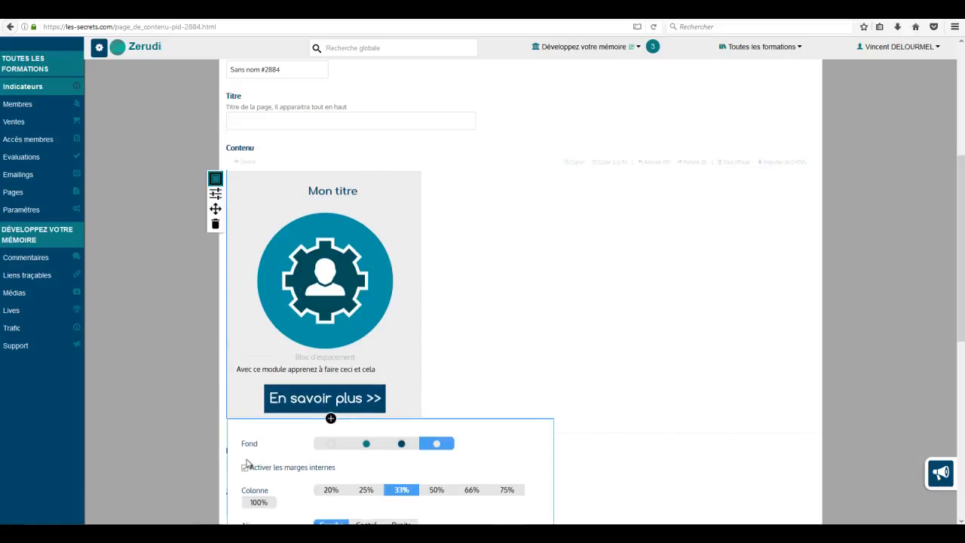
click(168, 308)
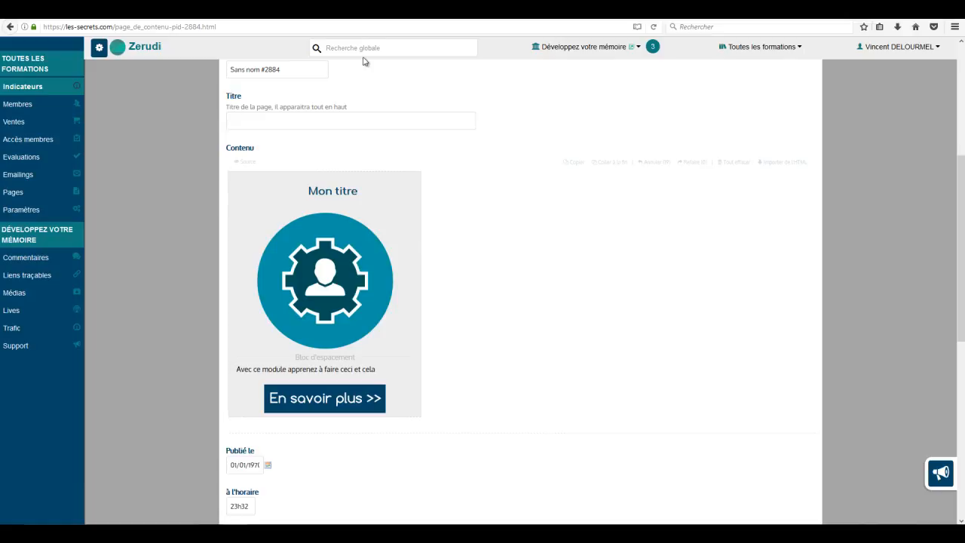
From "Méthodes en ligne" in a new tab, open the "5 étapes pour mémoriser ce que vous voulez" course and copy its page address.
scroll(167, 119, up, 3)
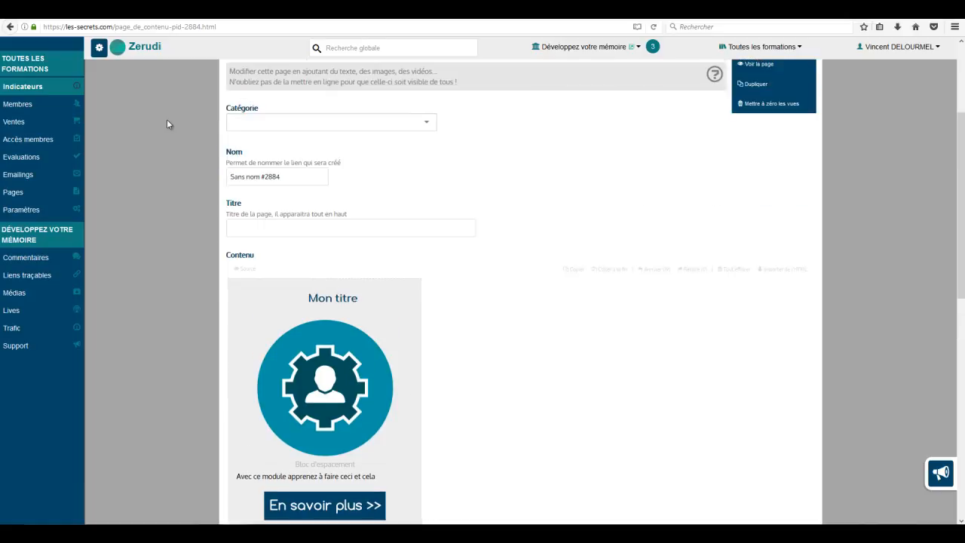
scroll(166, 120, up, 3)
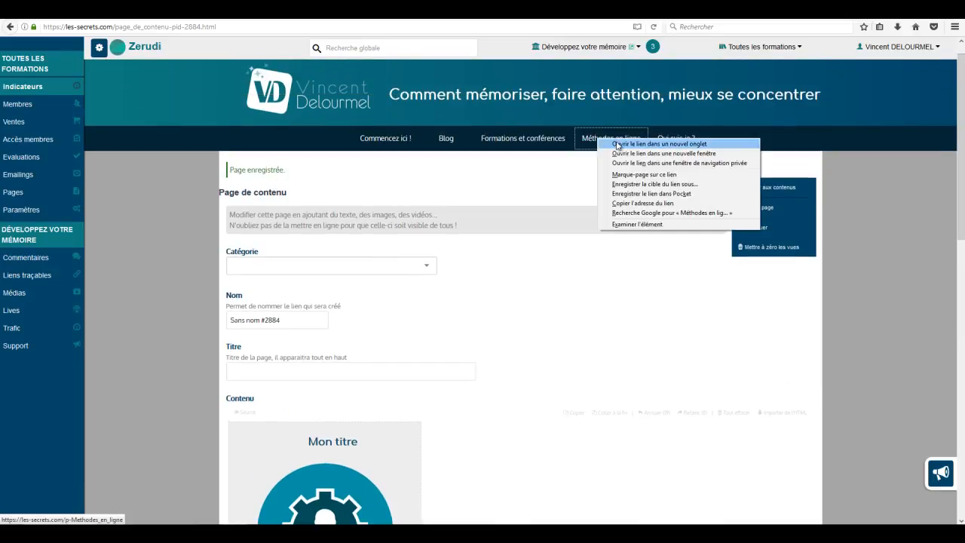
click(591, 46)
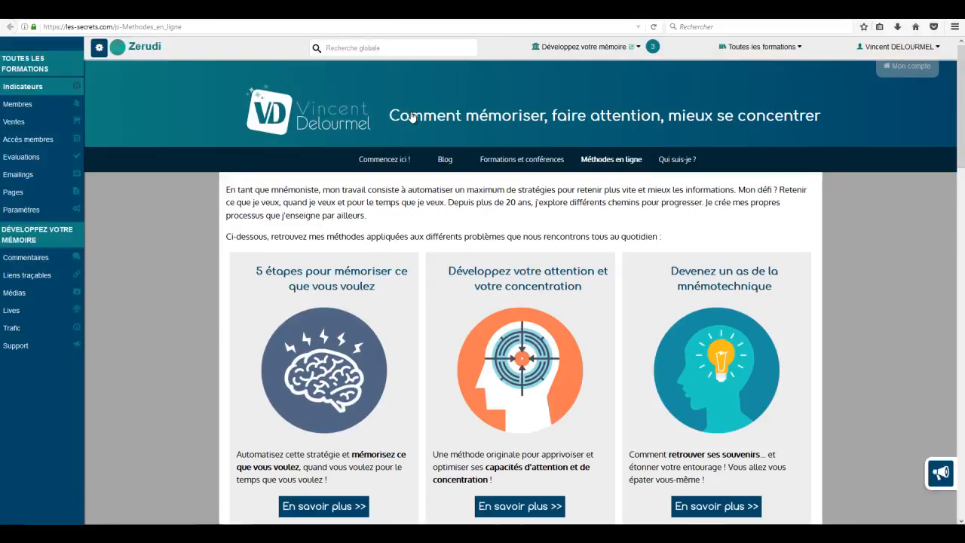
scroll(215, 332, down, 2)
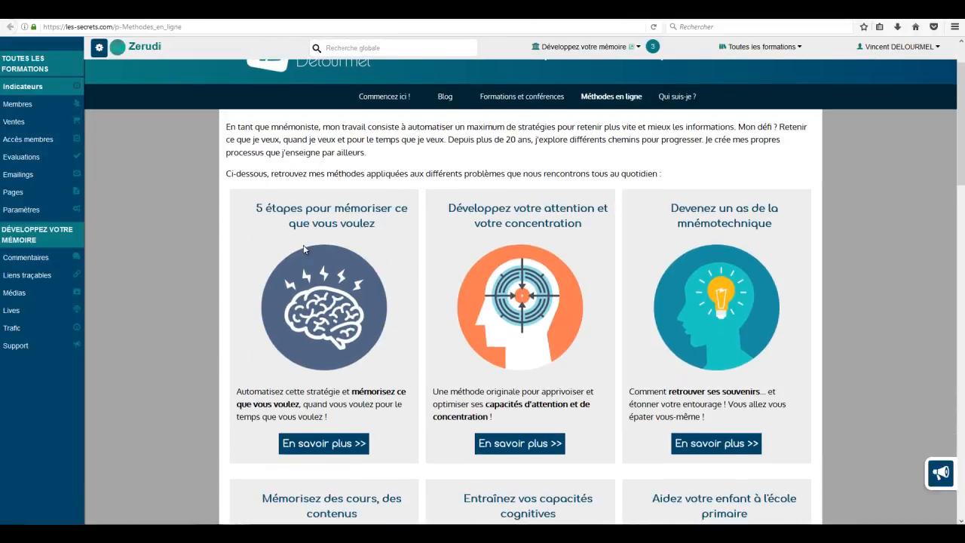
click(319, 276)
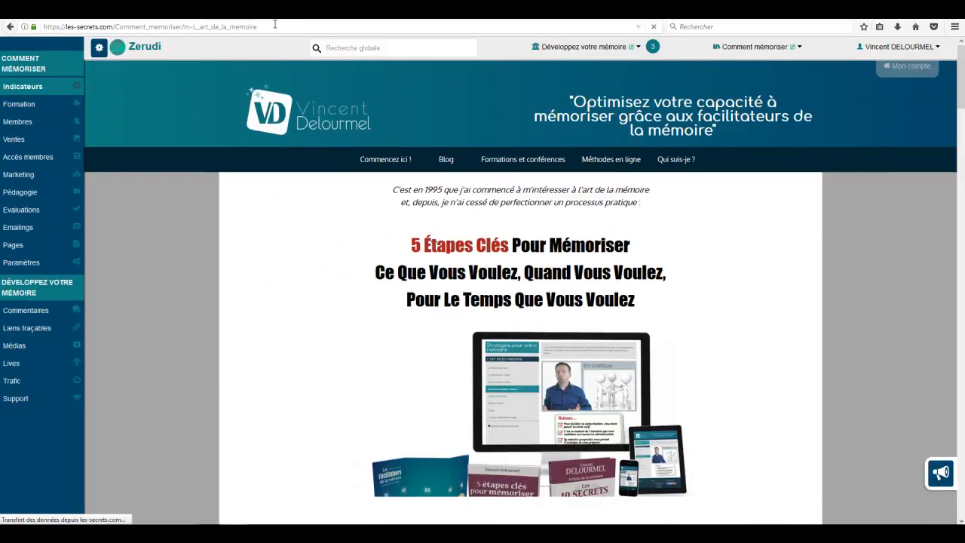
click(275, 26)
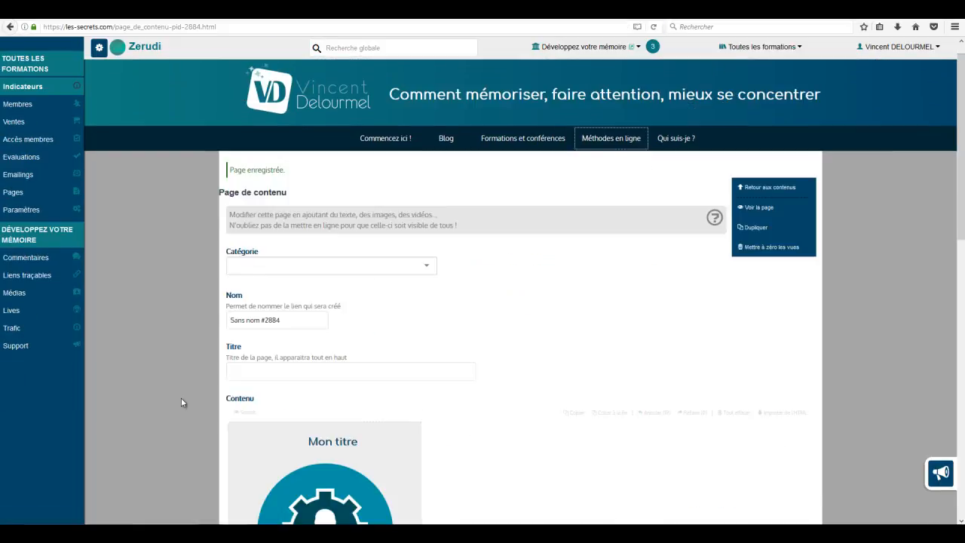
Return to the content page editor and link the round module image to the copied course address ending in "Comment_memoriser/m-L_art_de_la_memoire".
scroll(174, 415, down, 5)
mouse_move(253, 292)
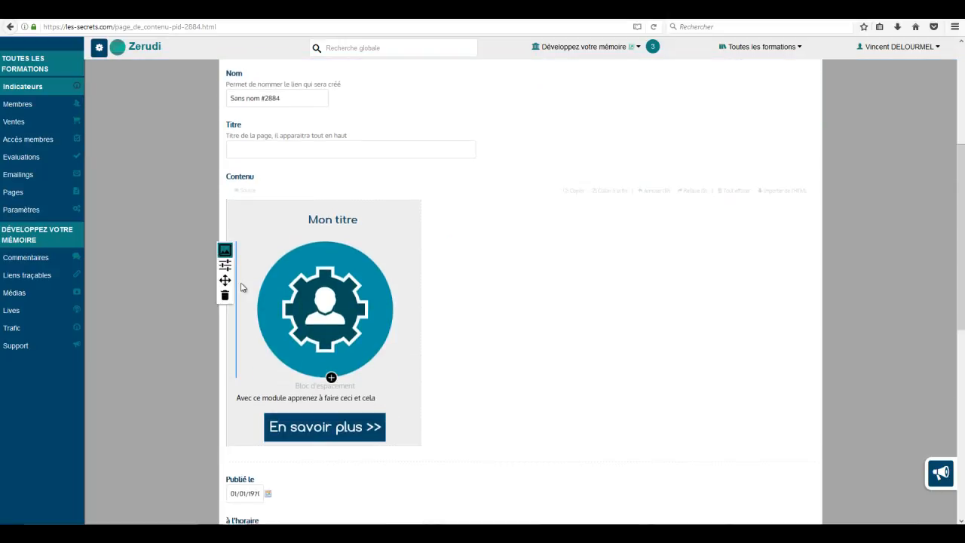
click(224, 265)
scroll(181, 339, down, 3)
click(358, 357)
key(ctrl+v)
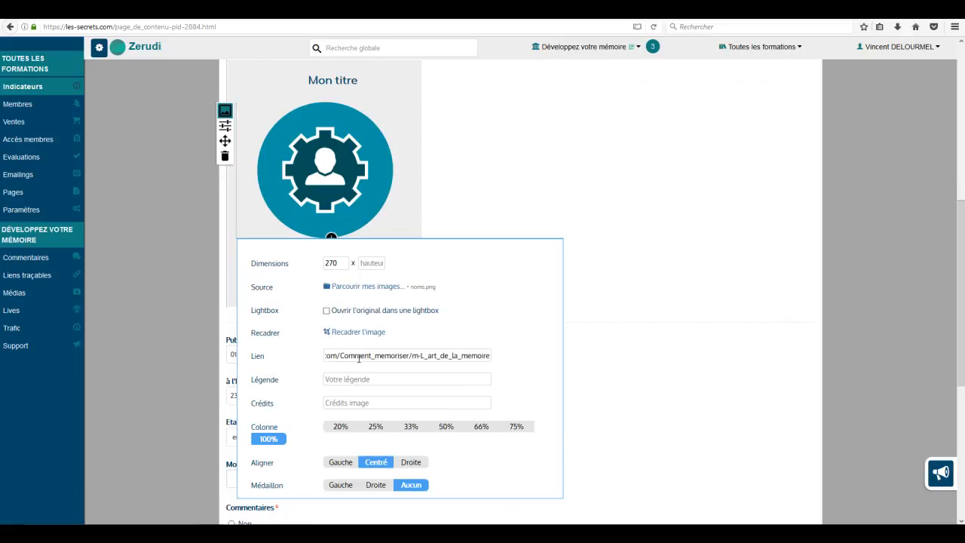
click(162, 286)
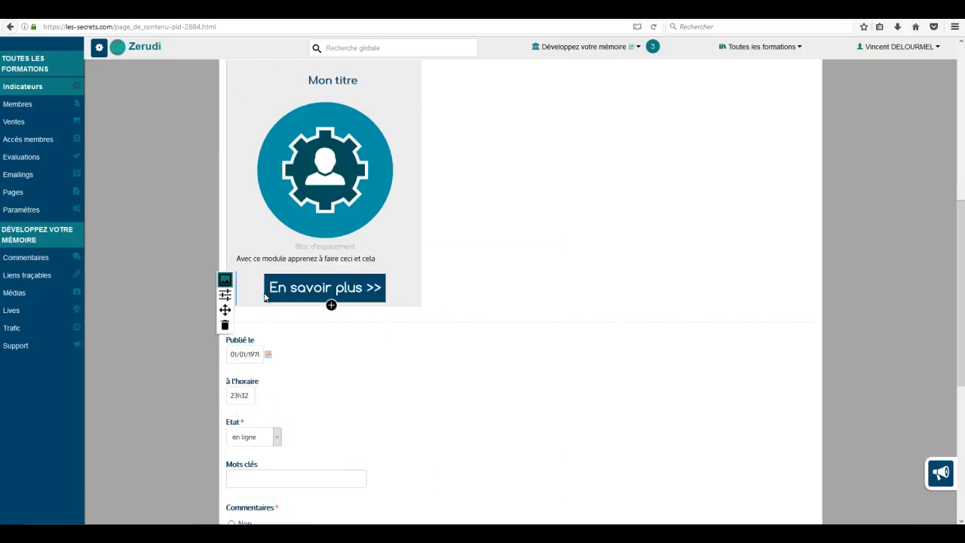
Link the "En savoir plus" image to the same copied course address and save the page.
click(224, 295)
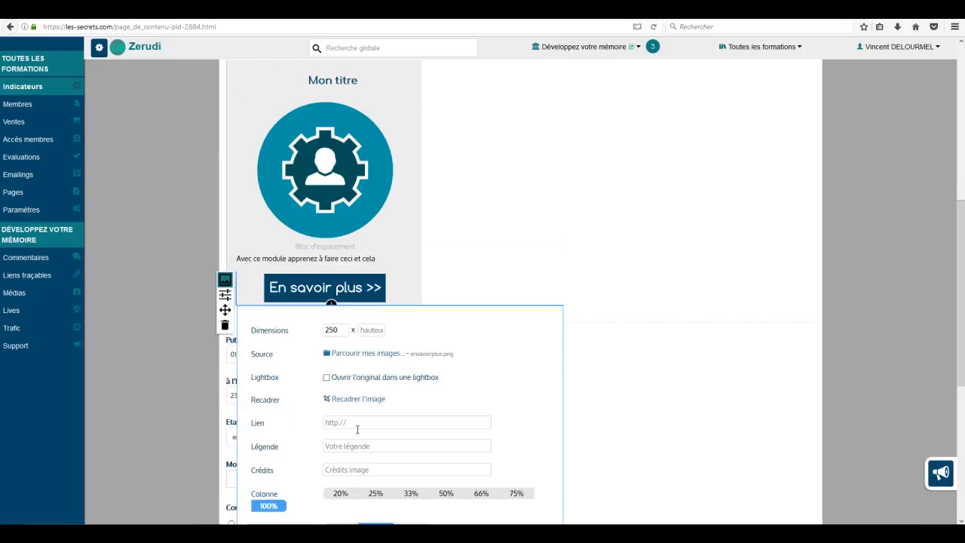
key(ctrl+v)
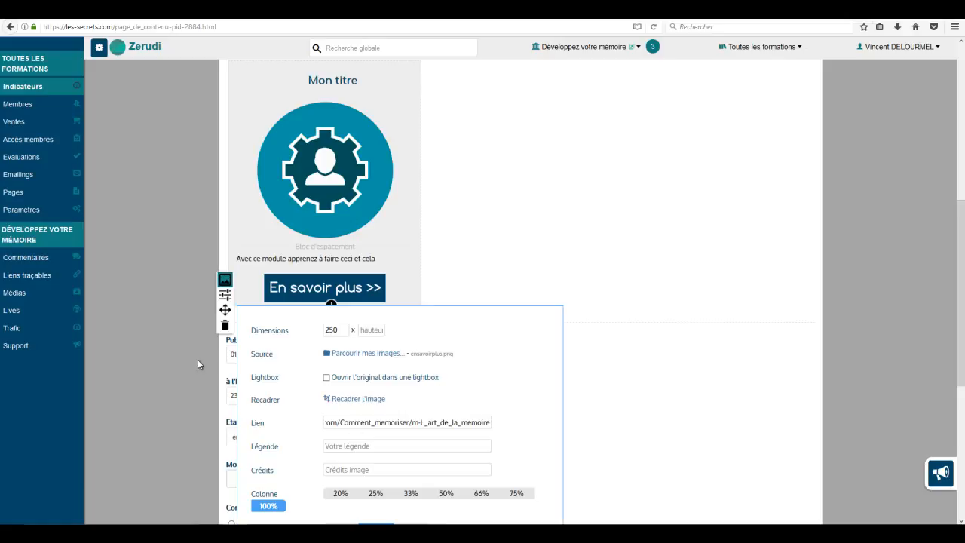
click(170, 355)
scroll(171, 356, up, 4)
scroll(170, 356, down, 8)
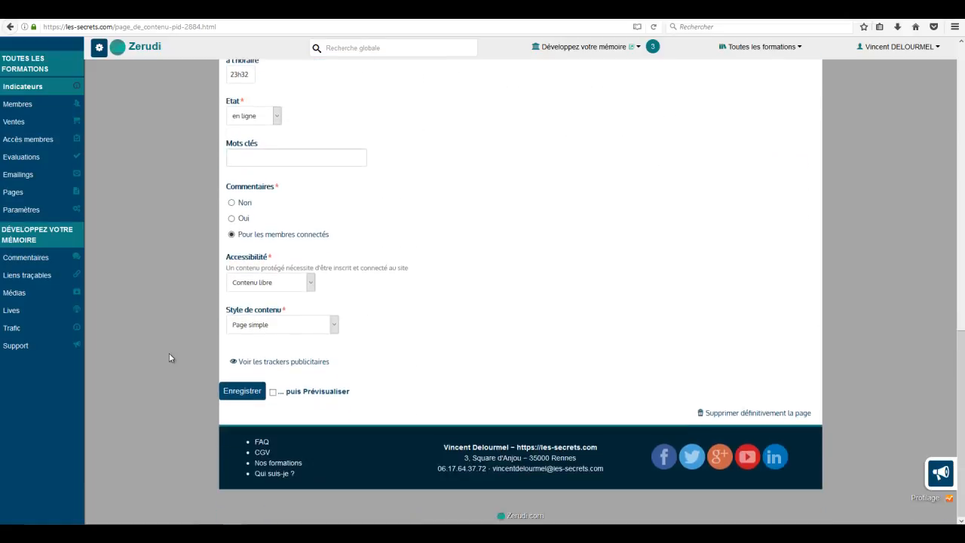
click(234, 393)
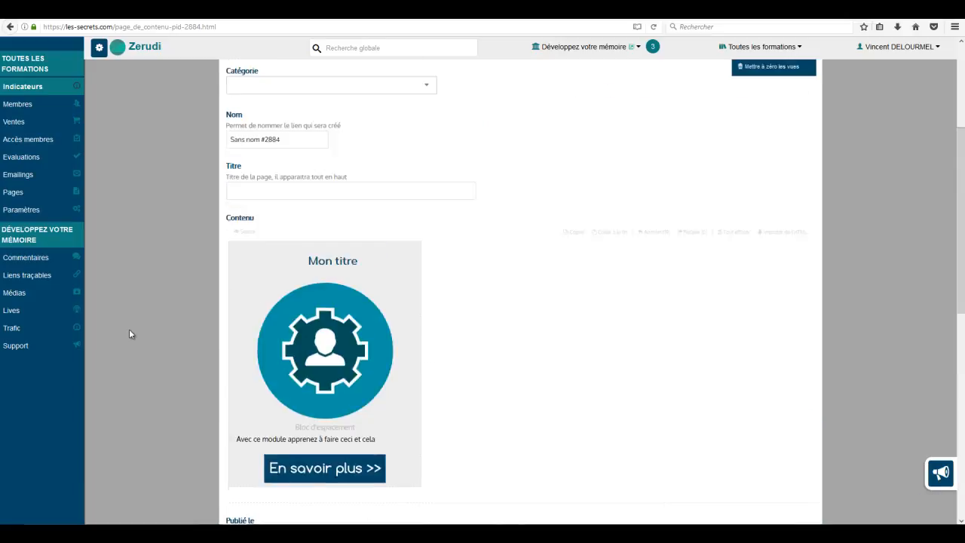
Rename the content page to "test effacer" and save it.
scroll(129, 329, up, 6)
scroll(129, 329, down, 1)
drag(294, 294, 230, 297)
text(test effacer)
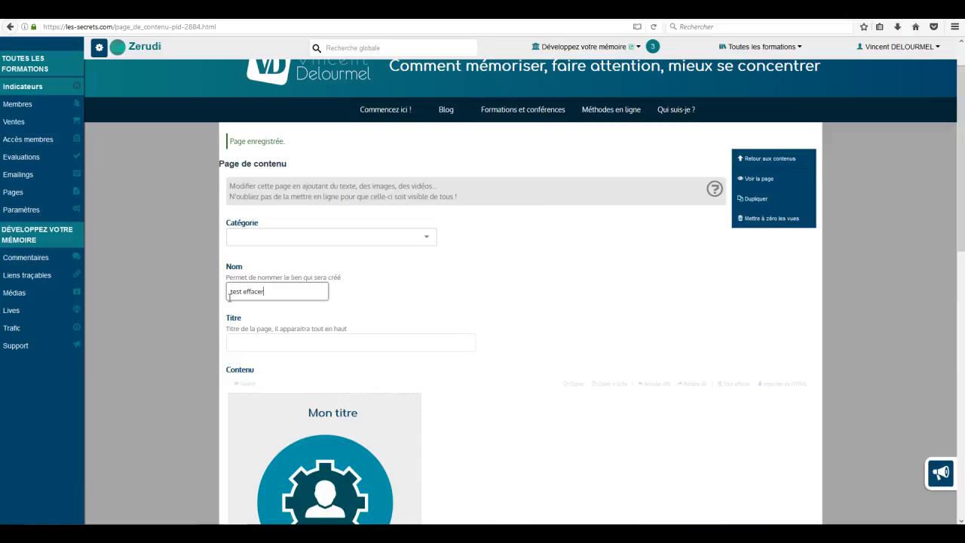
scroll(192, 338, down, 5)
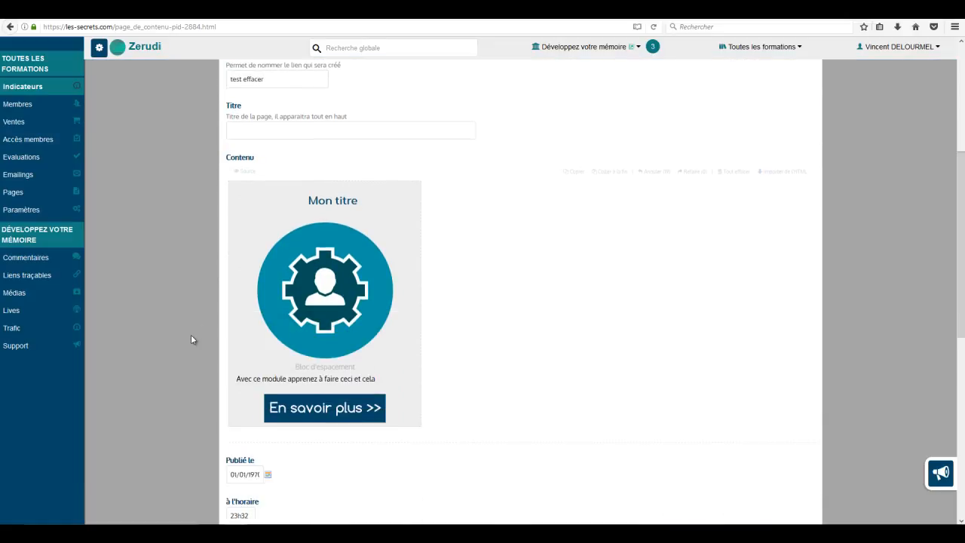
scroll(192, 338, down, 5)
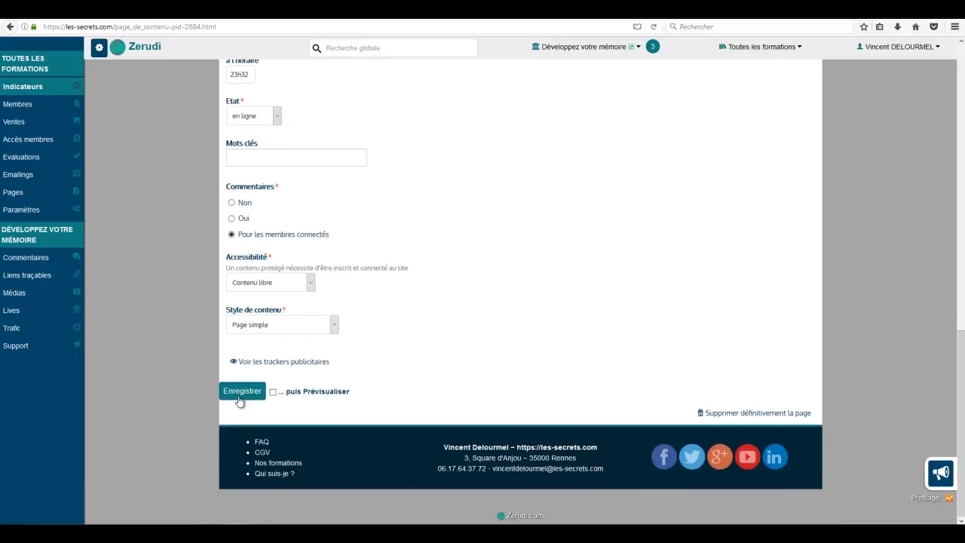
click(240, 393)
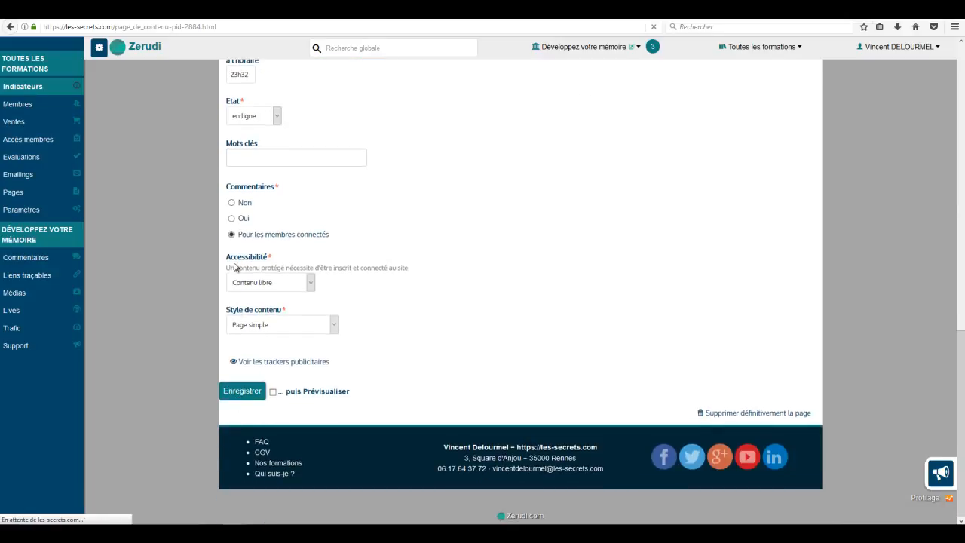
Set the page's comments option to "Non" and save the page.
scroll(170, 335, down, 2)
scroll(170, 340, down, 4)
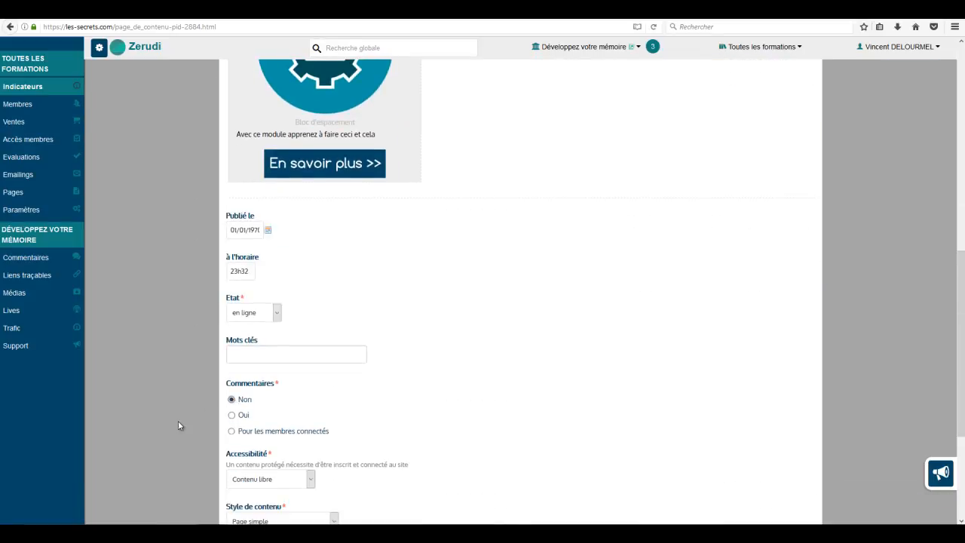
scroll(178, 420, down, 3)
click(242, 397)
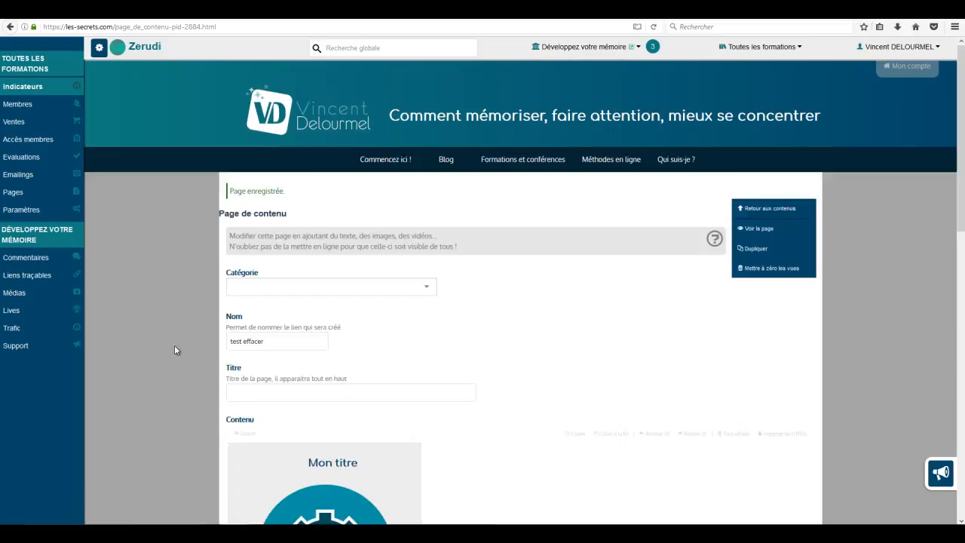
View the saved page, and go back to "Méthodes en ligne" to look through its course blocks.
click(763, 229)
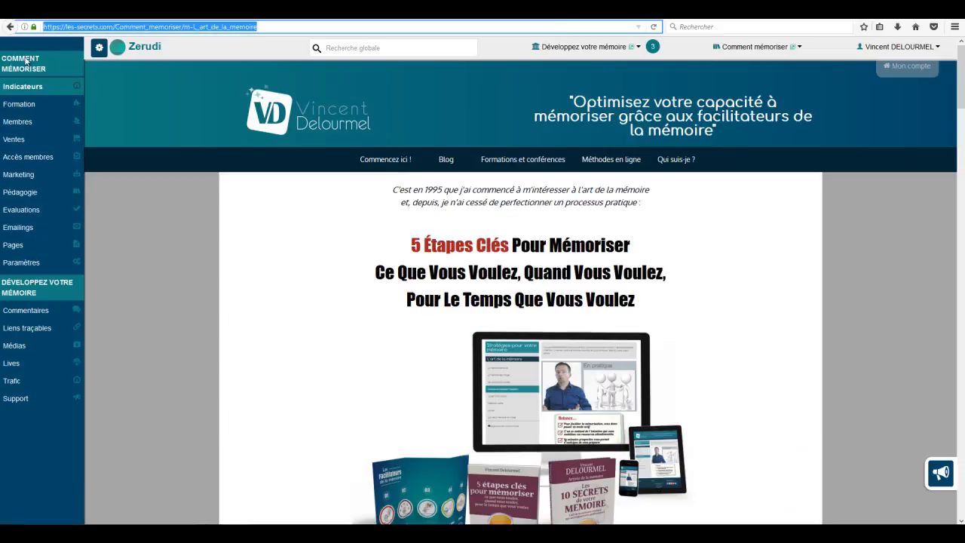
click(9, 26)
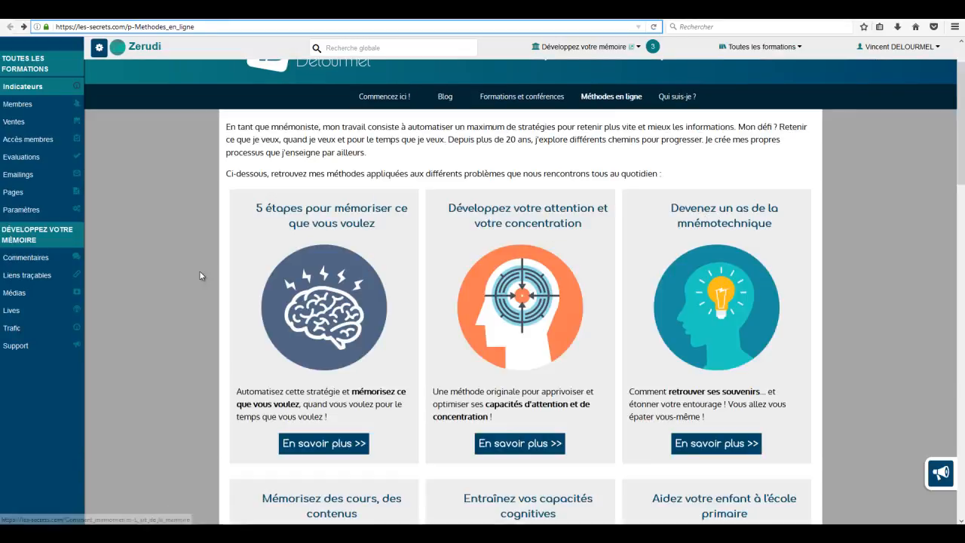
scroll(201, 276, down, 5)
scroll(200, 276, down, 12)
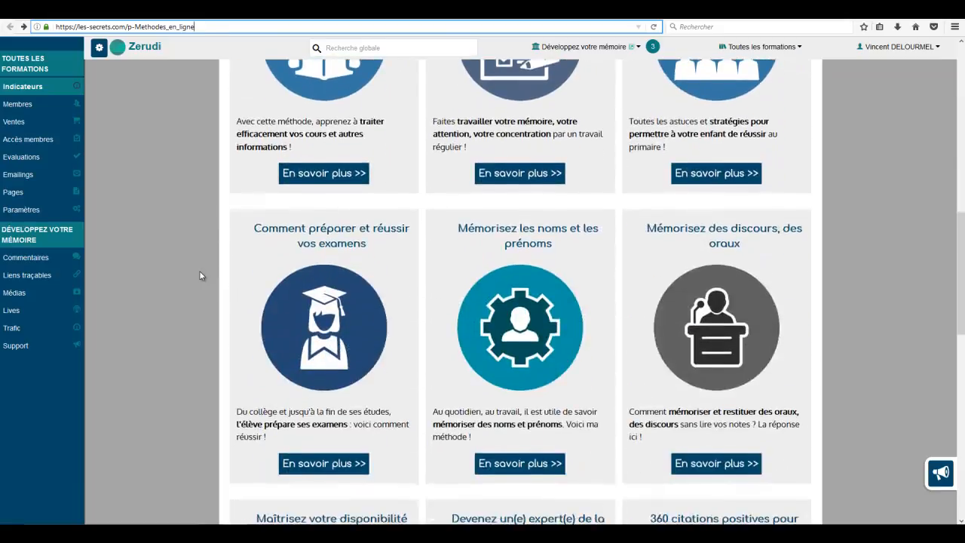
Examine the remaining rows of course blocks on "Méthodes en ligne" down to the footer, and return to the page's introduction.
scroll(201, 276, down, 12)
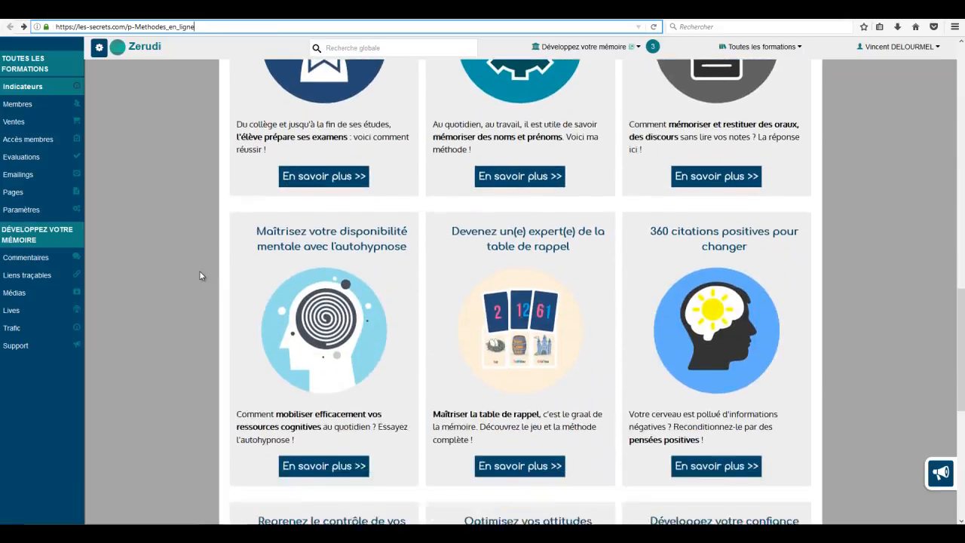
scroll(200, 276, down, 2)
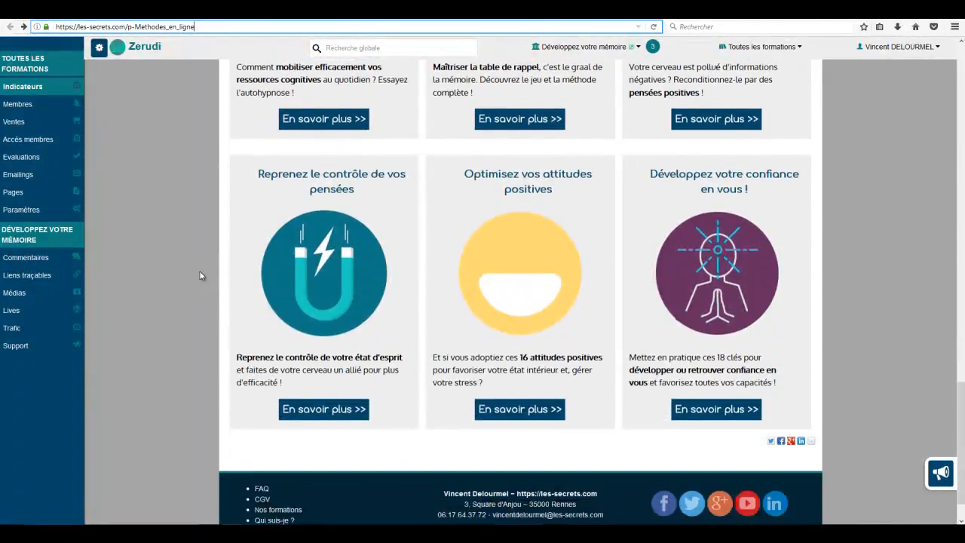
scroll(201, 276, up, 17)
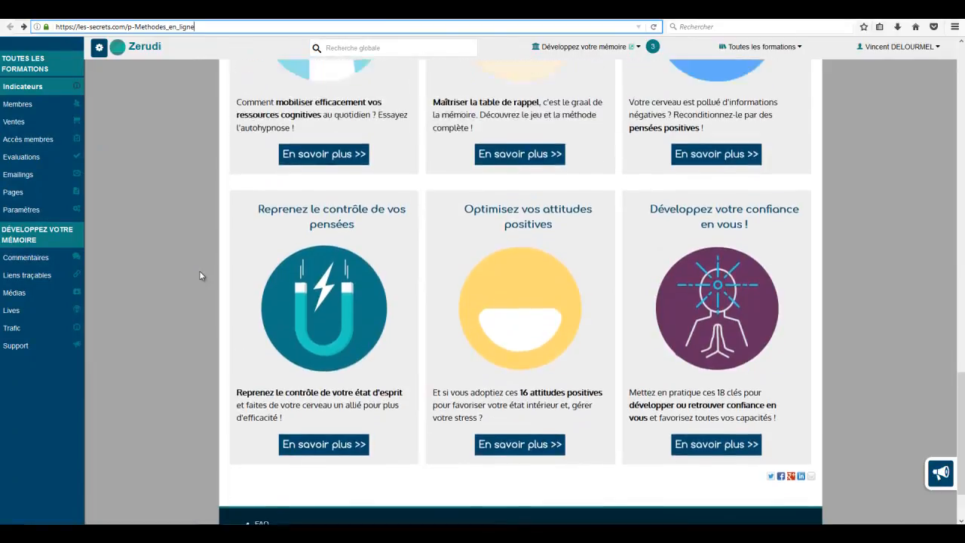
scroll(200, 276, up, 2)
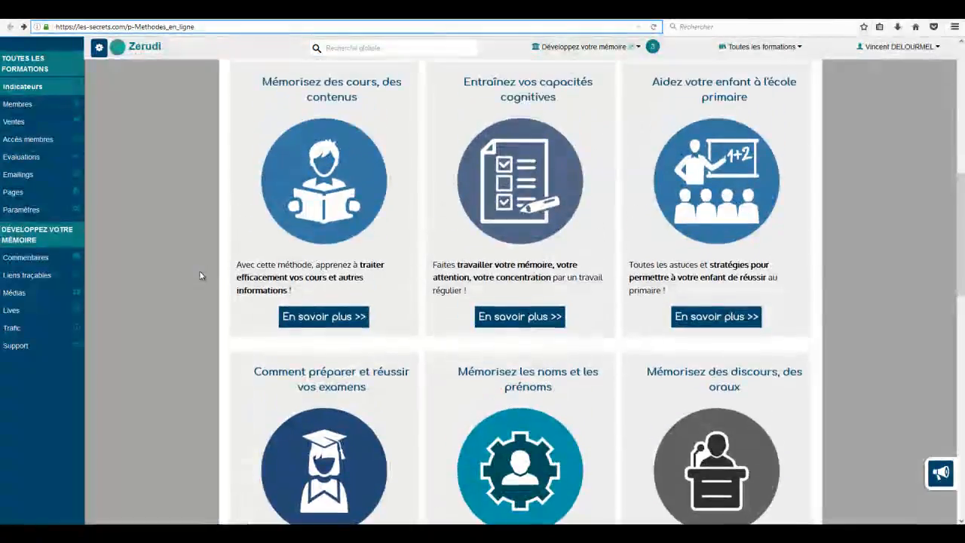
scroll(200, 276, up, 2)
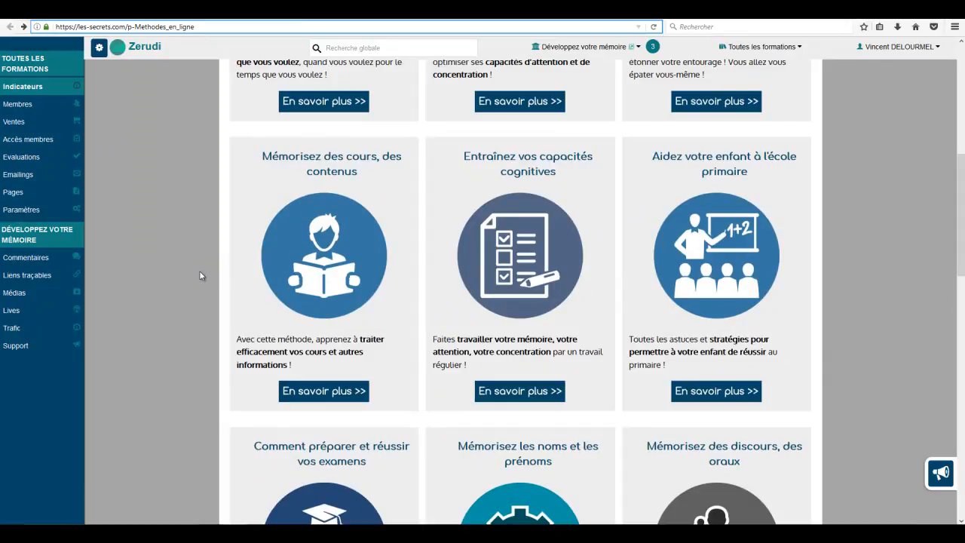
scroll(201, 276, up, 9)
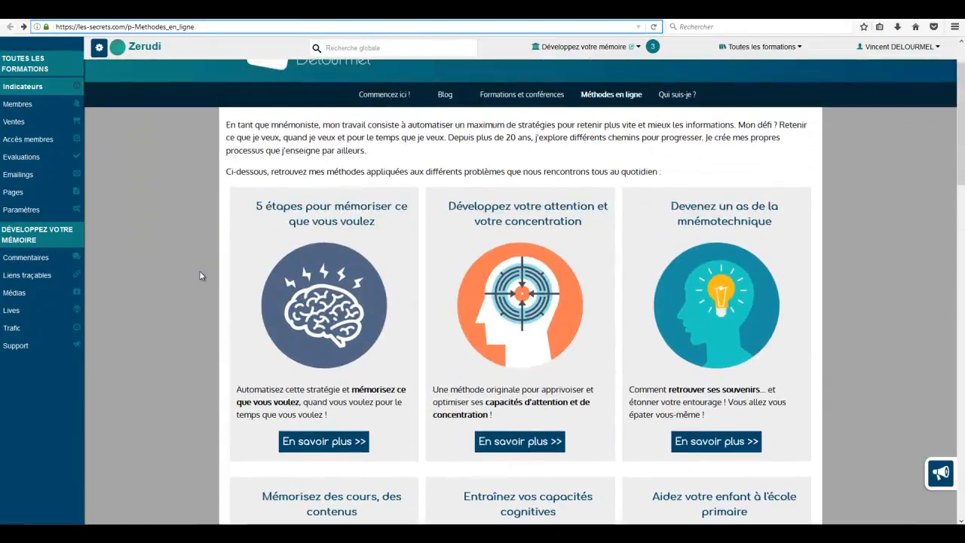